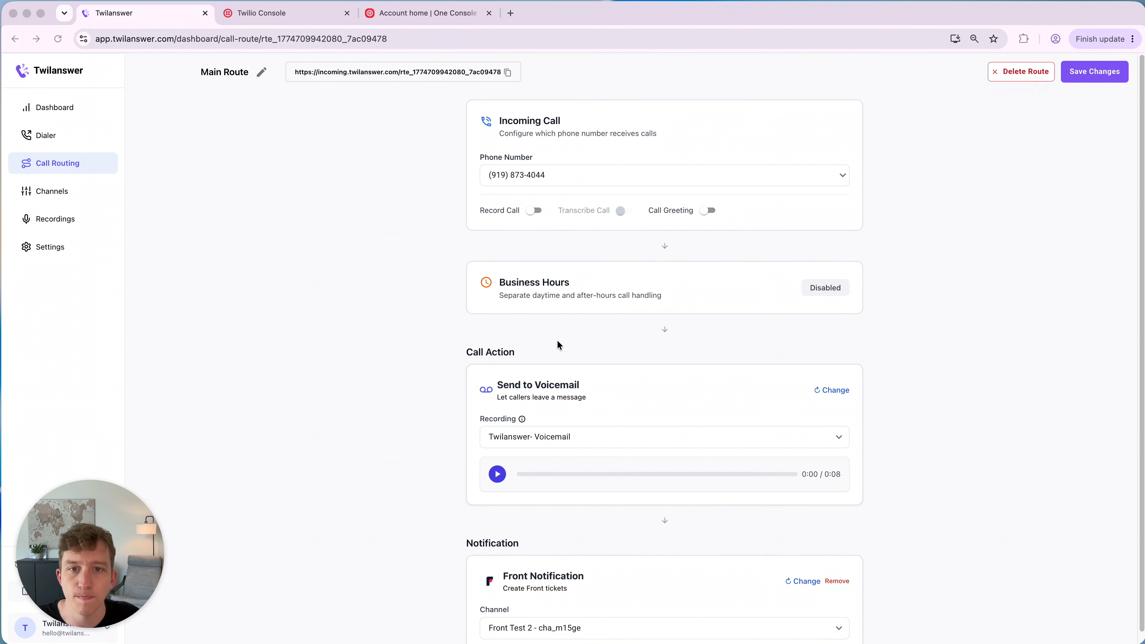
- Change the route's notification from Front Notification to Slack Notification
scroll(560, 349, "down", 1)
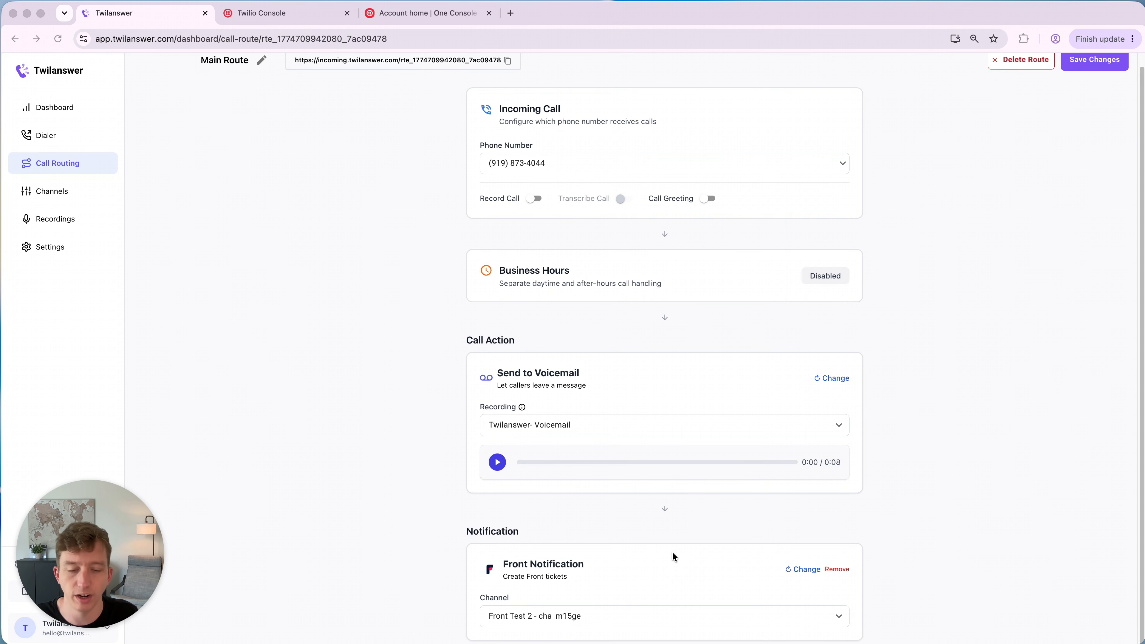
left_click(805, 569)
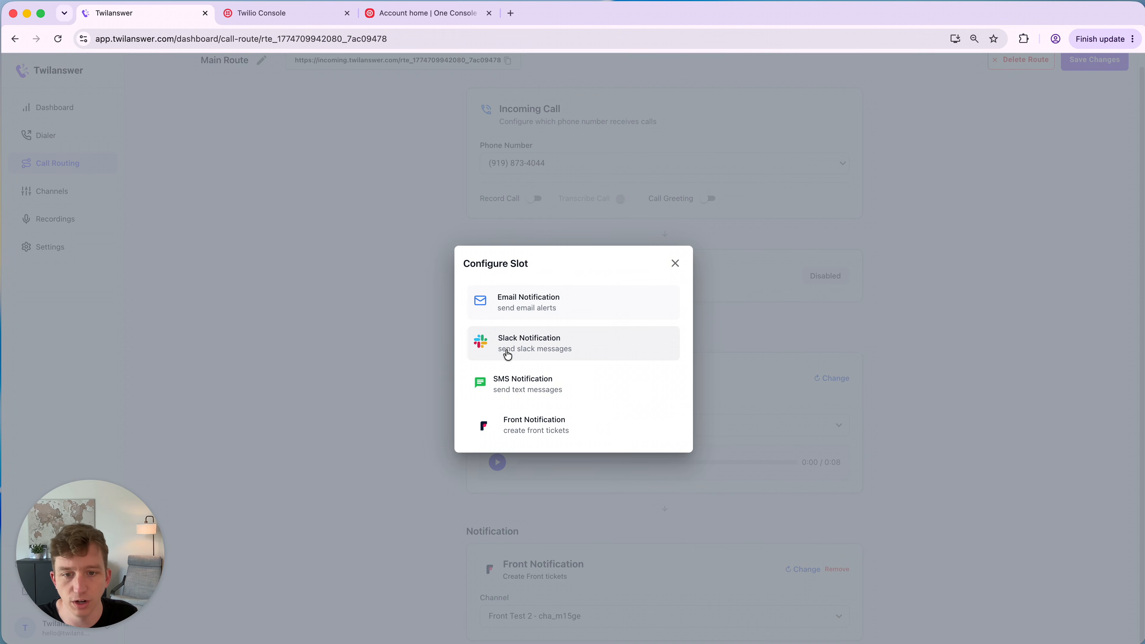
left_click(528, 343)
left_click(803, 568)
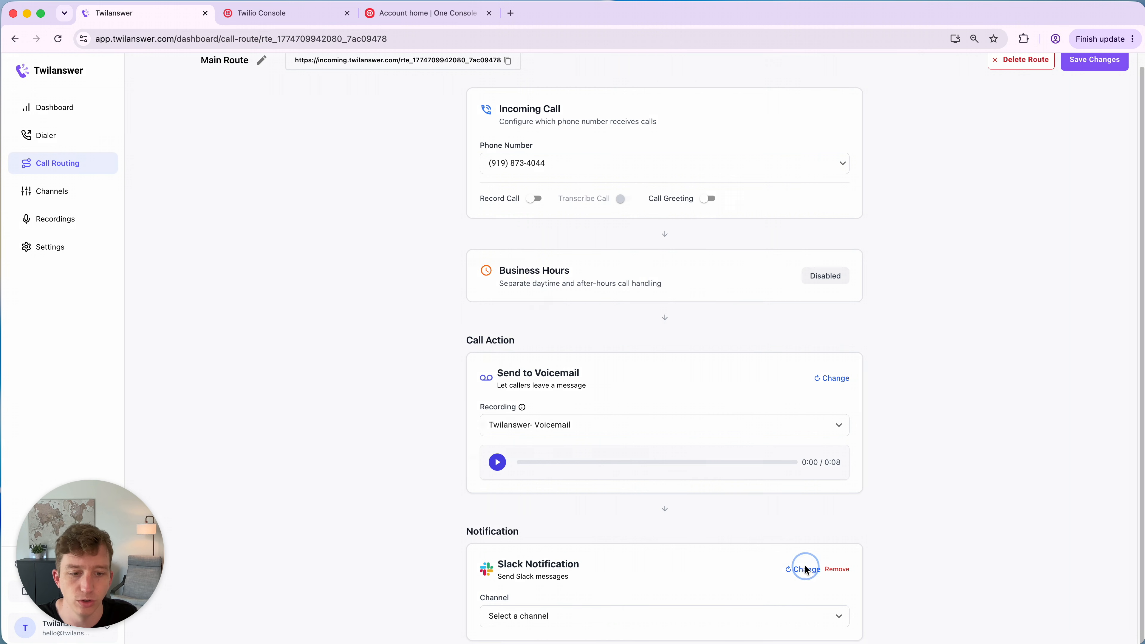
left_click(677, 265)
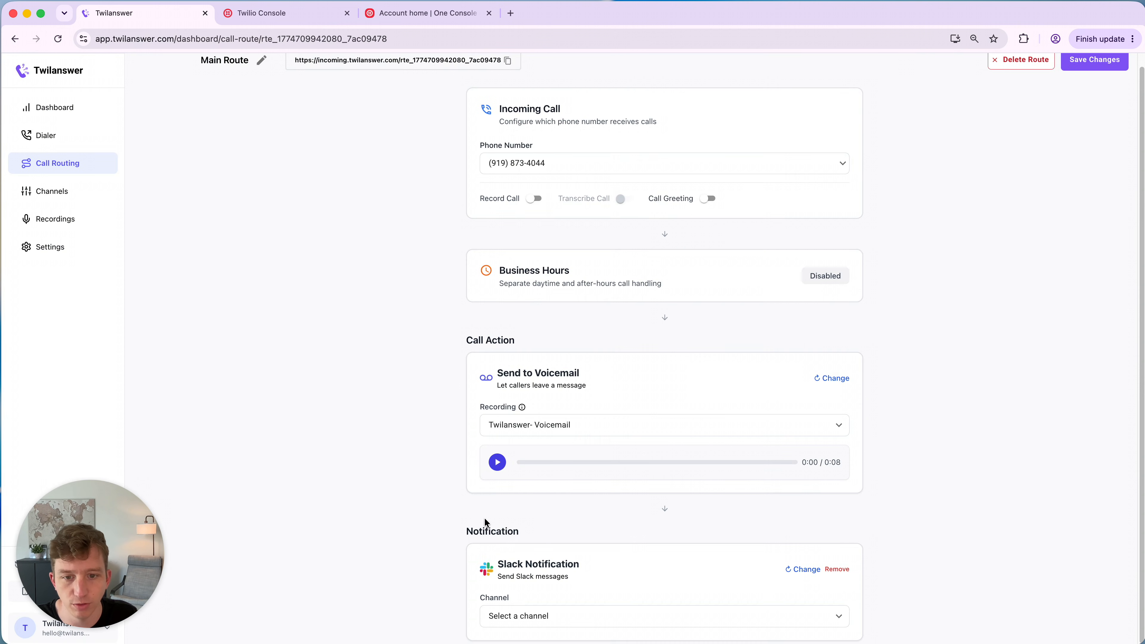
- Open the details of the most recent voicemail call from the dashboard's recent calls list
scroll(525, 434, "up", 1)
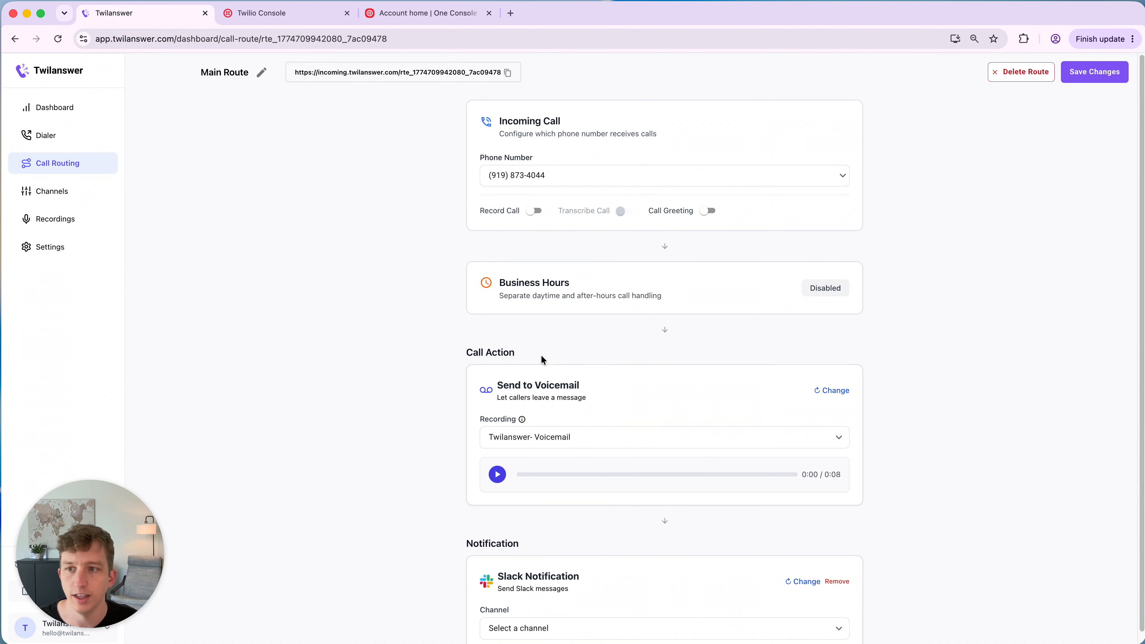
left_click(54, 108)
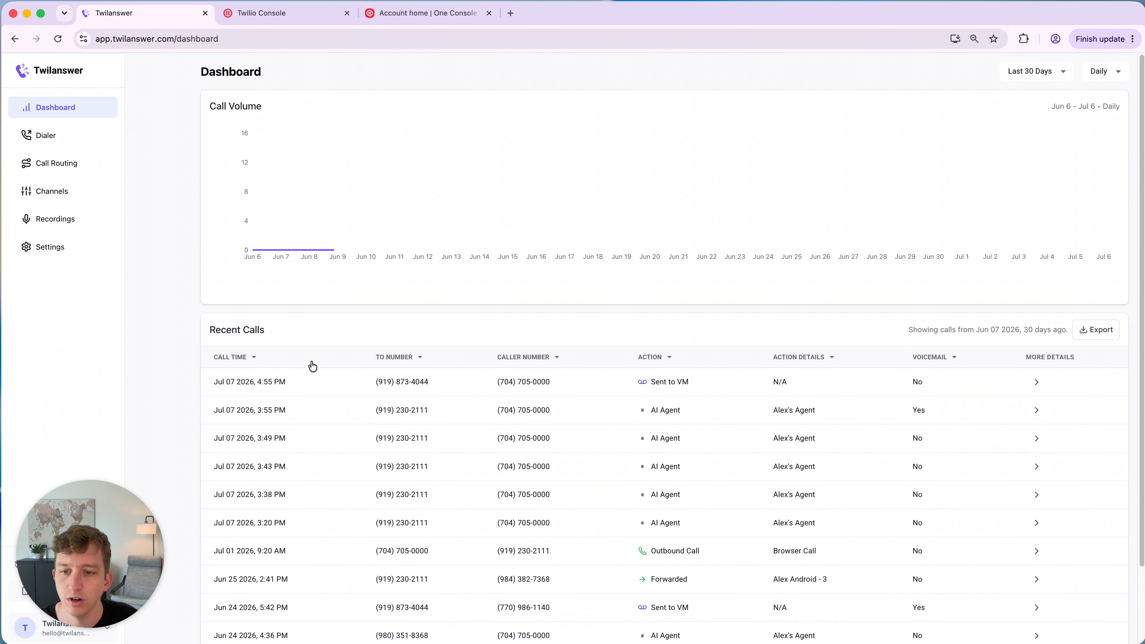
left_click(421, 382)
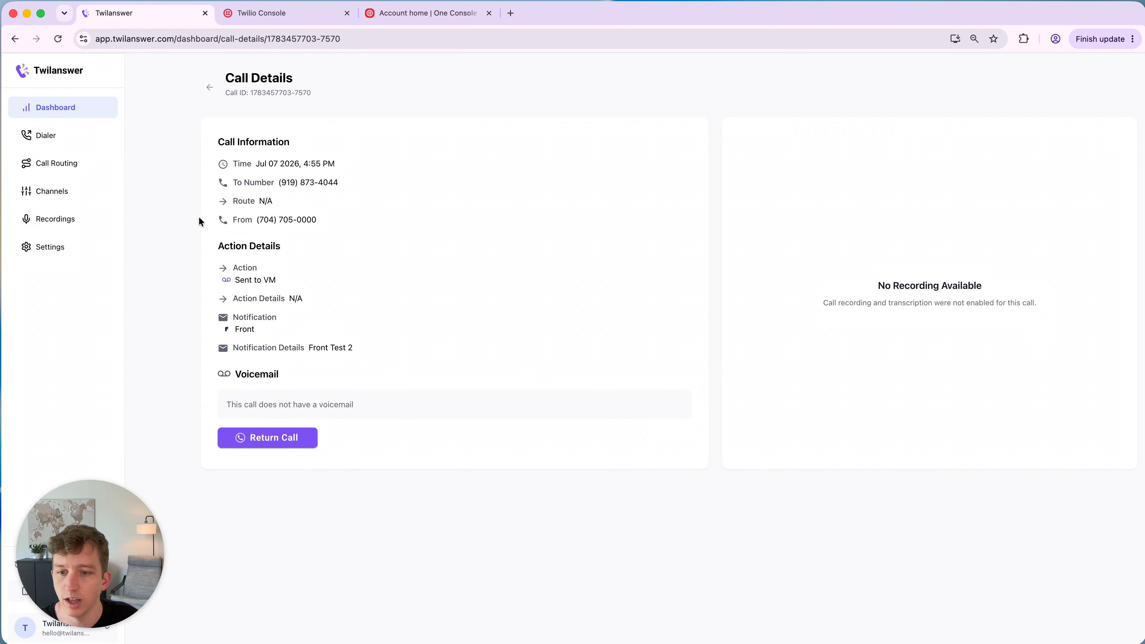
- Reload the call details, then play back the voicemail and review its transcription
left_click(66, 39)
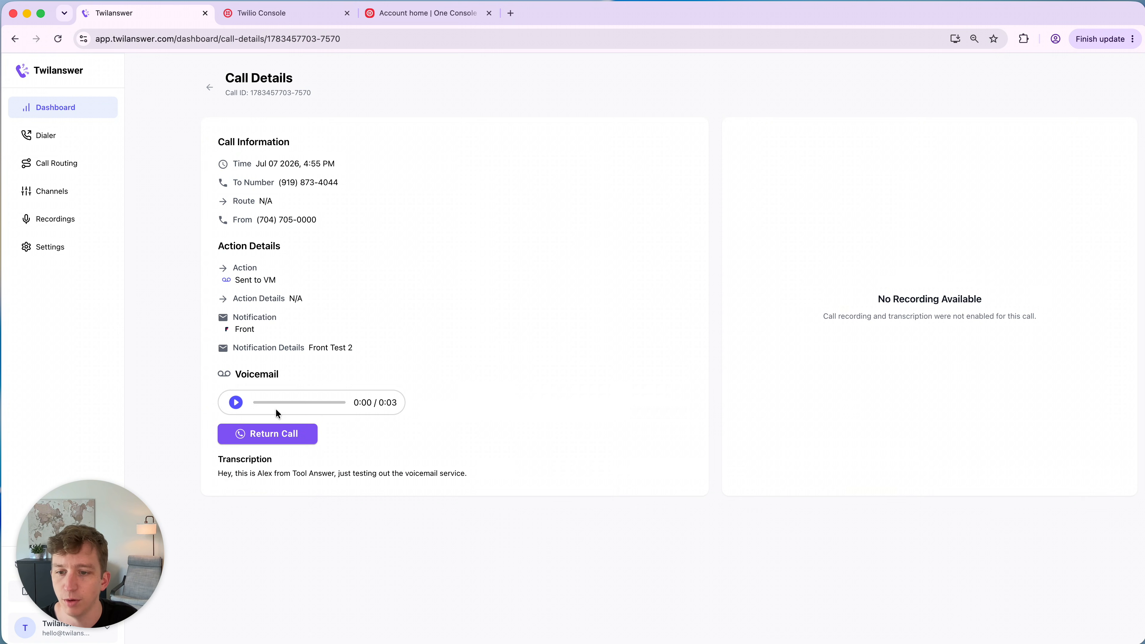
triple_click(246, 477)
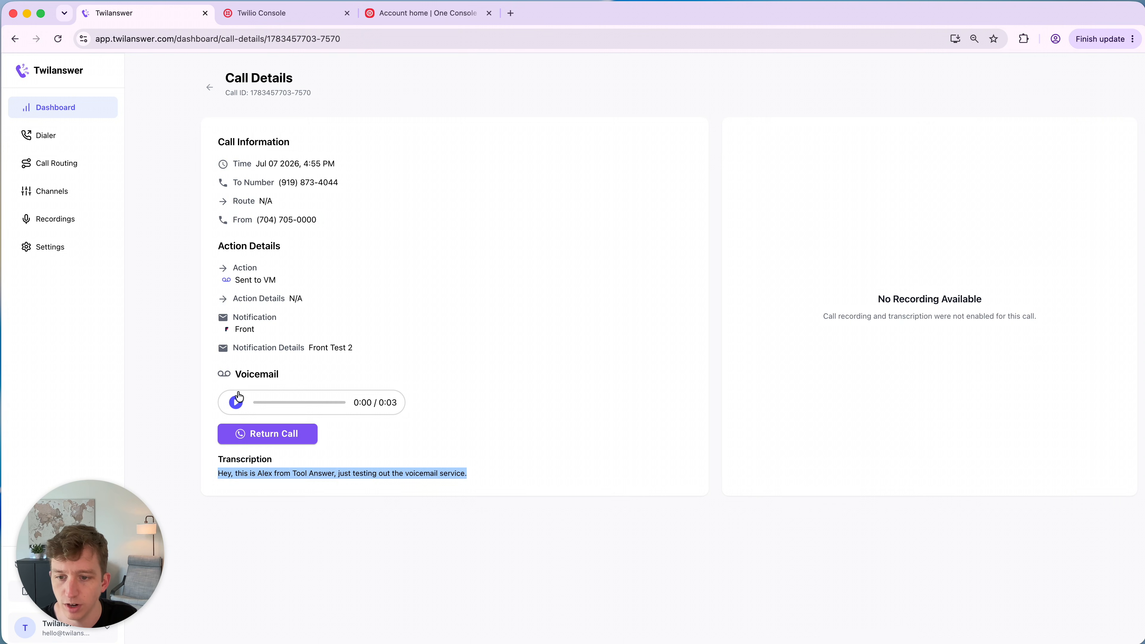
left_click(236, 402)
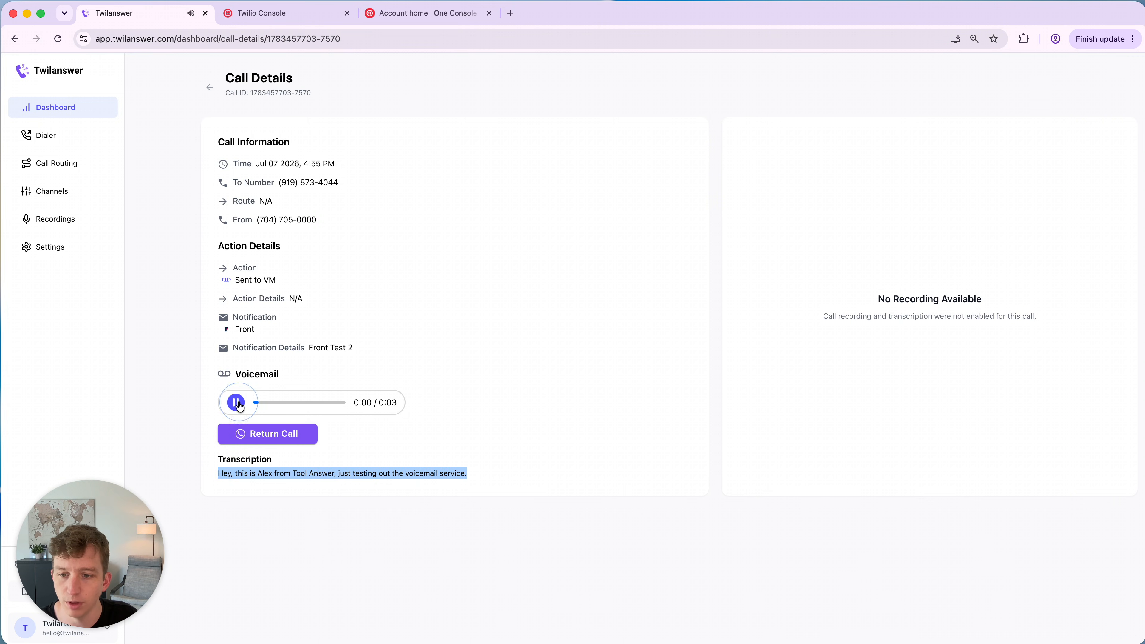
left_click(238, 404)
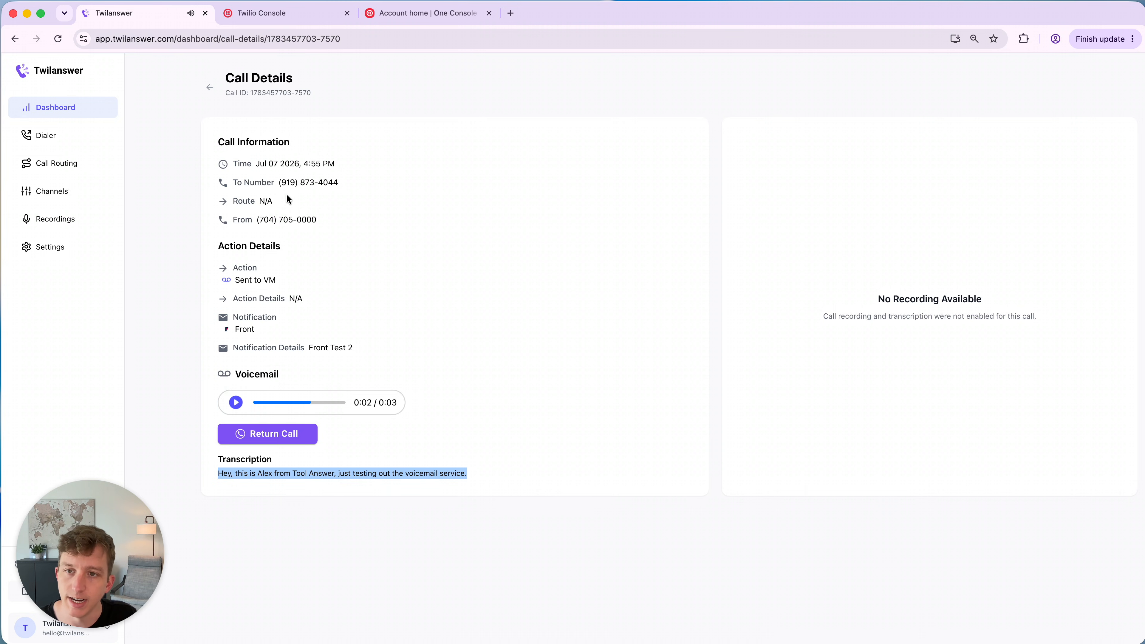
left_click_drag(255, 330, 210, 335)
left_click(304, 335)
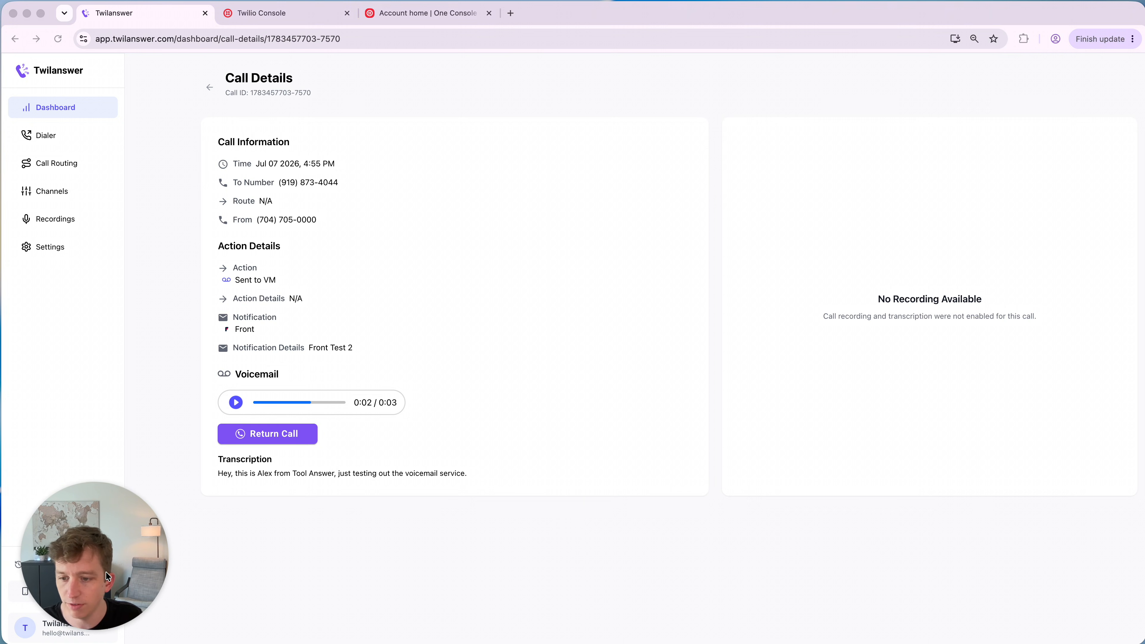
- Sign out of the account and open the new account registration page
left_click(81, 626)
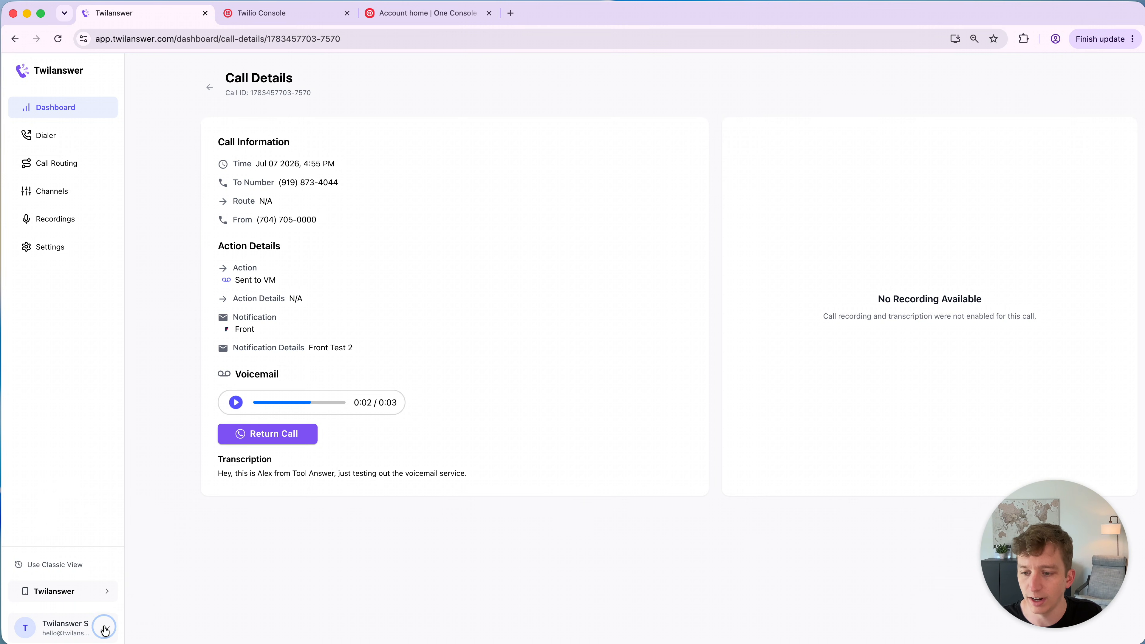
left_click(72, 603)
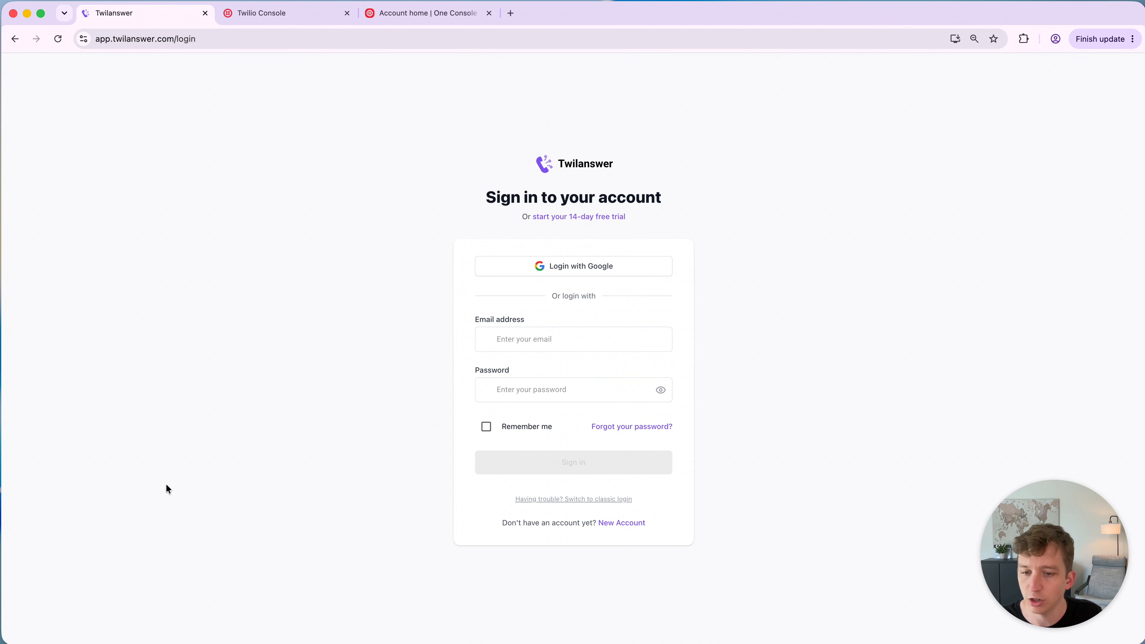
left_click(616, 523)
- Enter first name Voicemail, last name Test, and fill in the new account's e-mail address
left_click(524, 252)
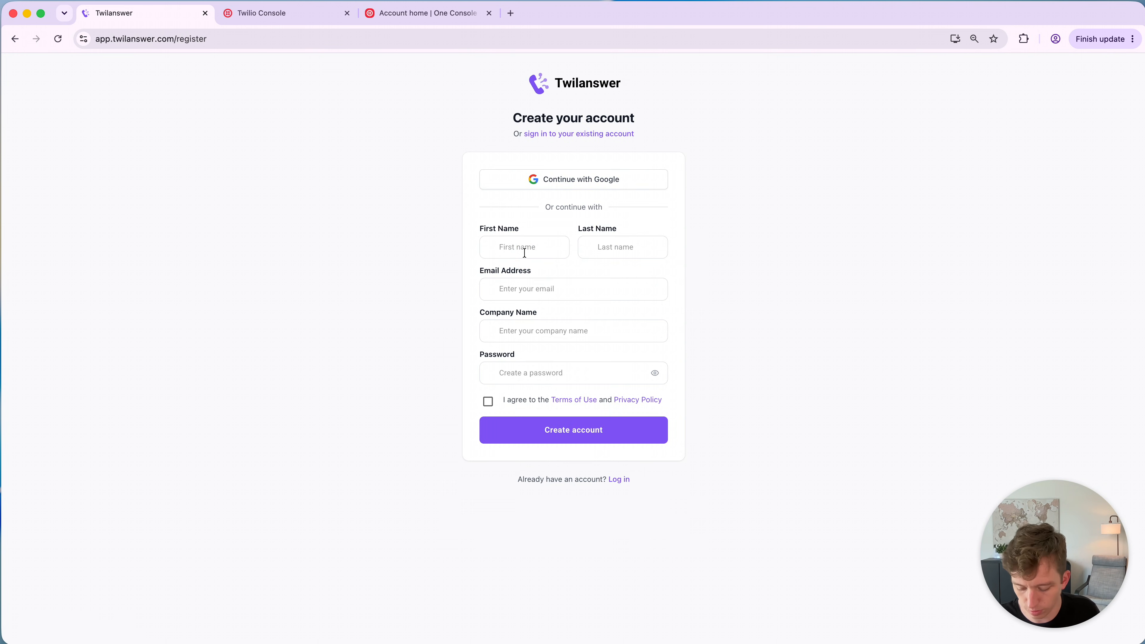
type("Voicemail")
key("Tab")
type("Test")
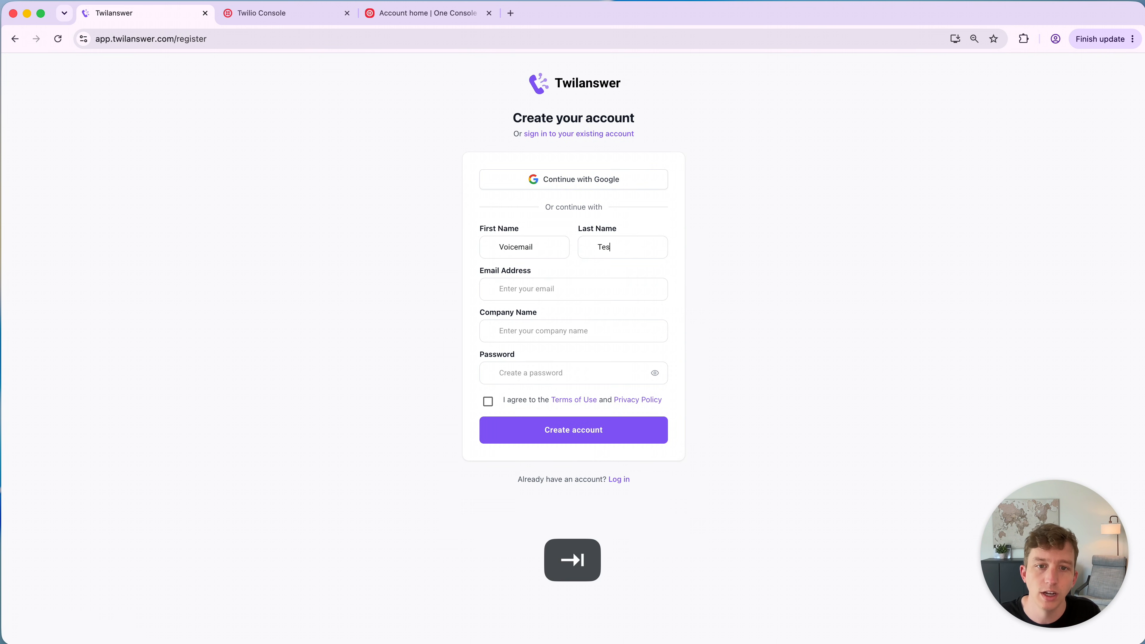
key("Tab")
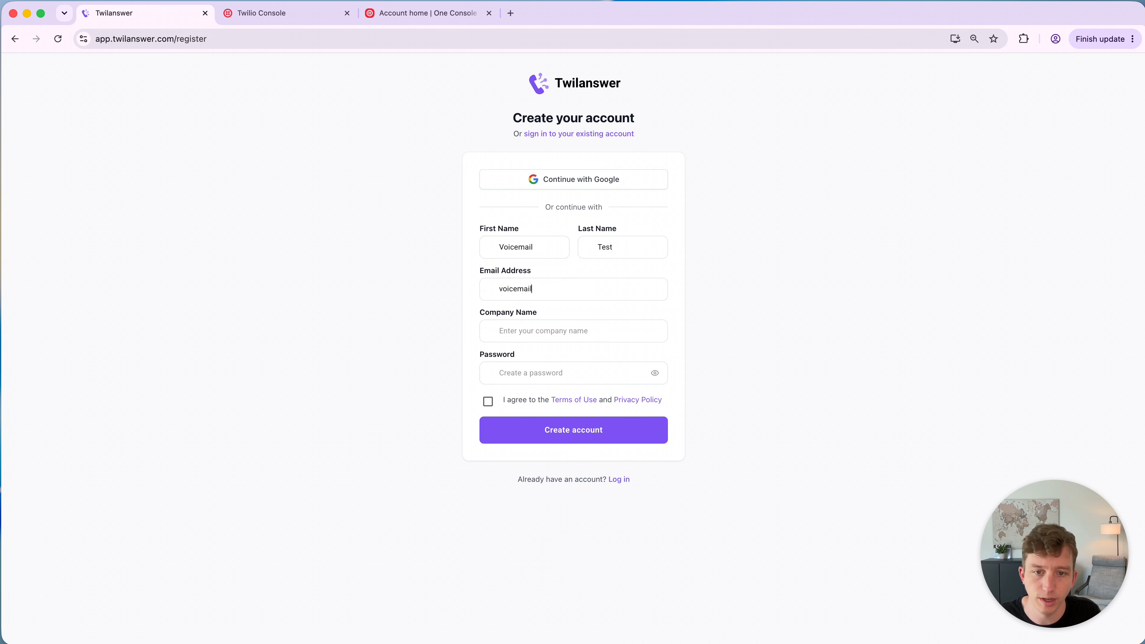
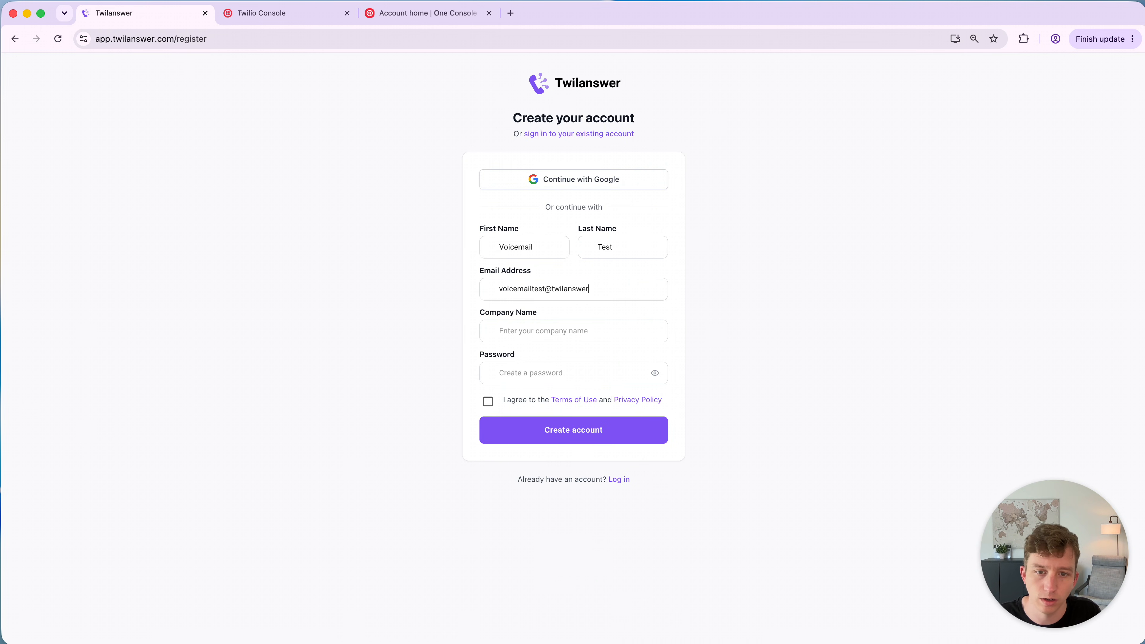
- Set the company name to VM Test
key("Tab")
type("VM S")
key("BackSpace")
key("BackSpace")
type("Test")
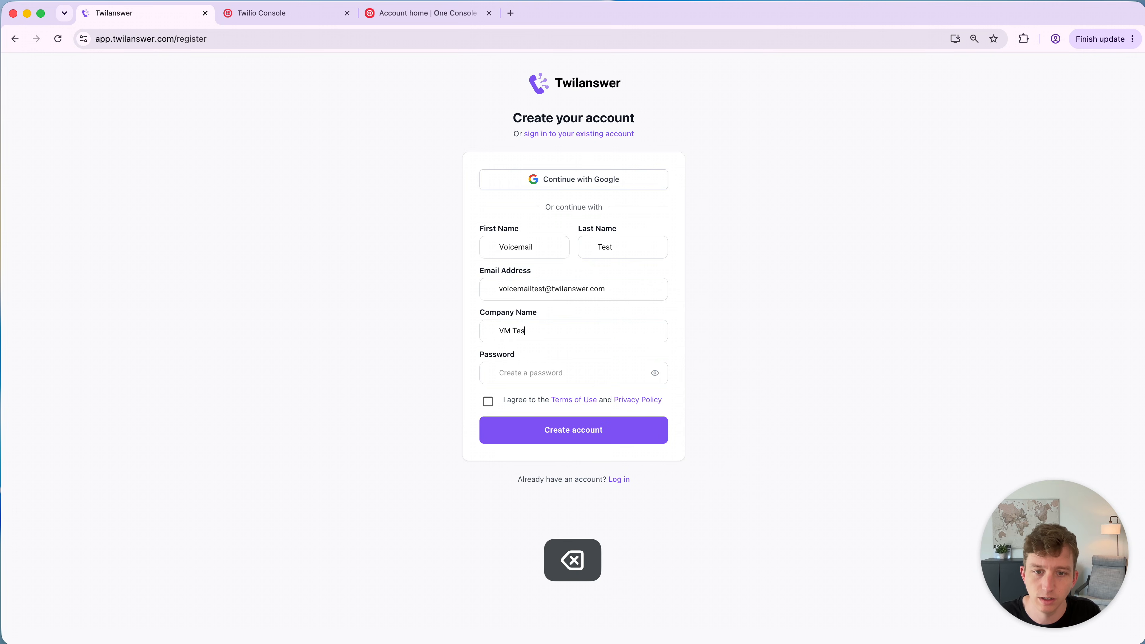
- Enter an account password, accept the Terms of Use and Privacy Policy, and create the account
key("Tab")
type("********")
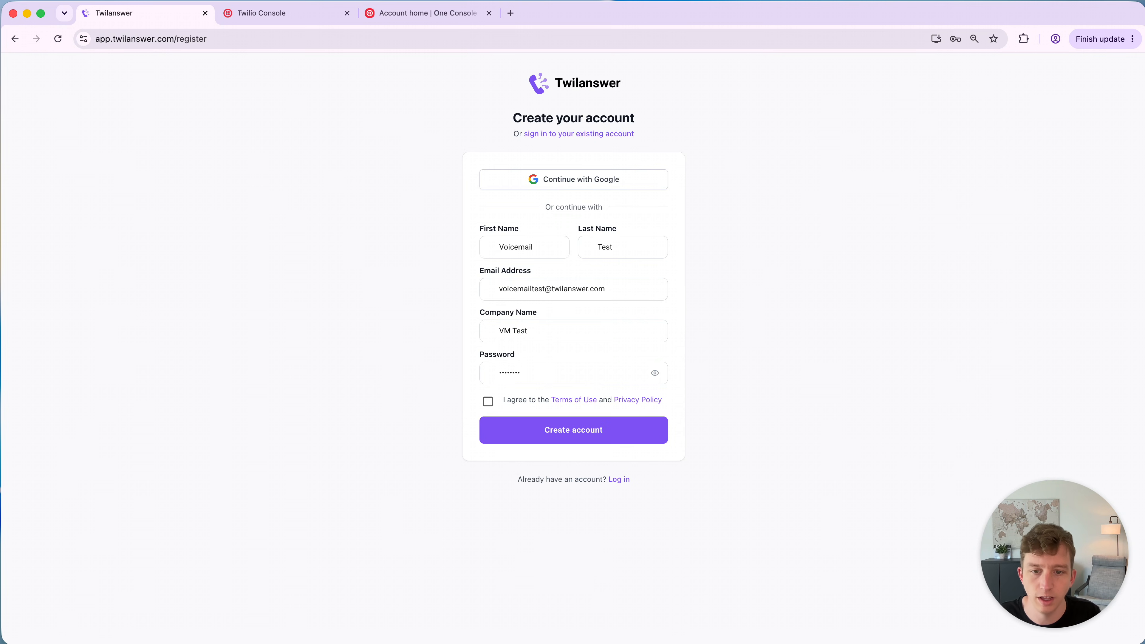
left_click(488, 401)
left_click(513, 432)
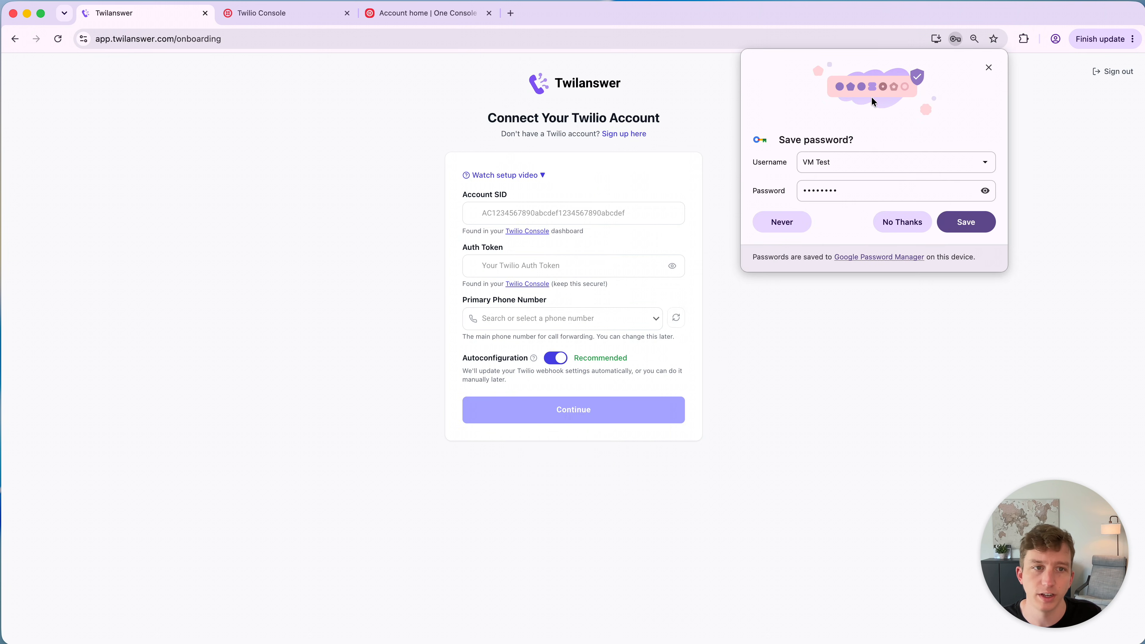
- Dismiss the browser's save-password prompt and toggle the setup video section
left_click(988, 68)
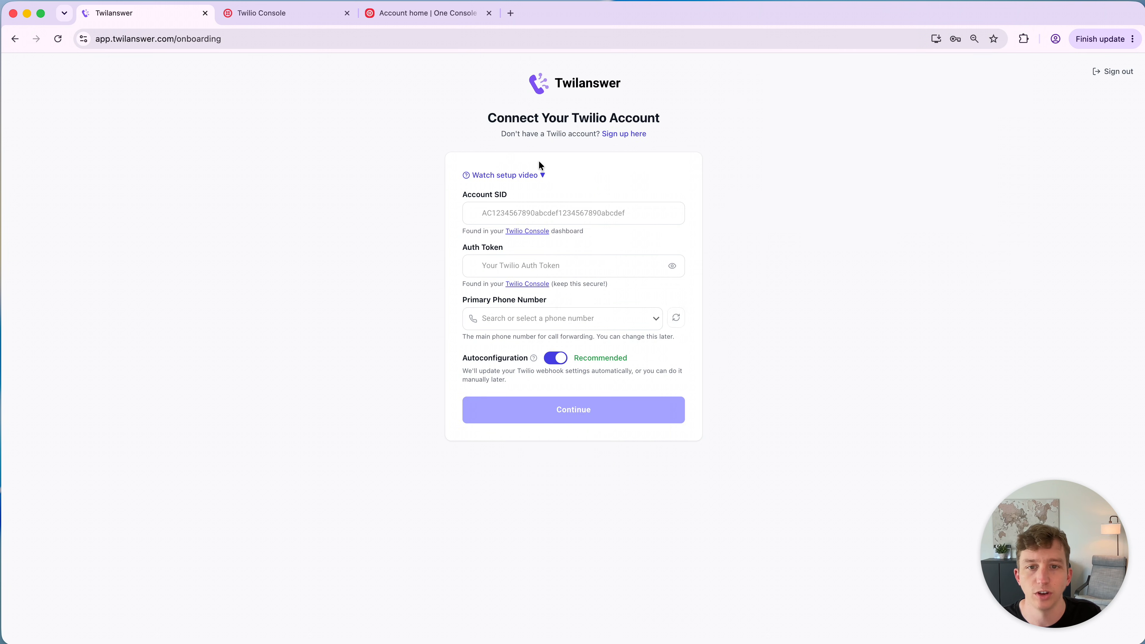
left_click(527, 175)
left_click(510, 176)
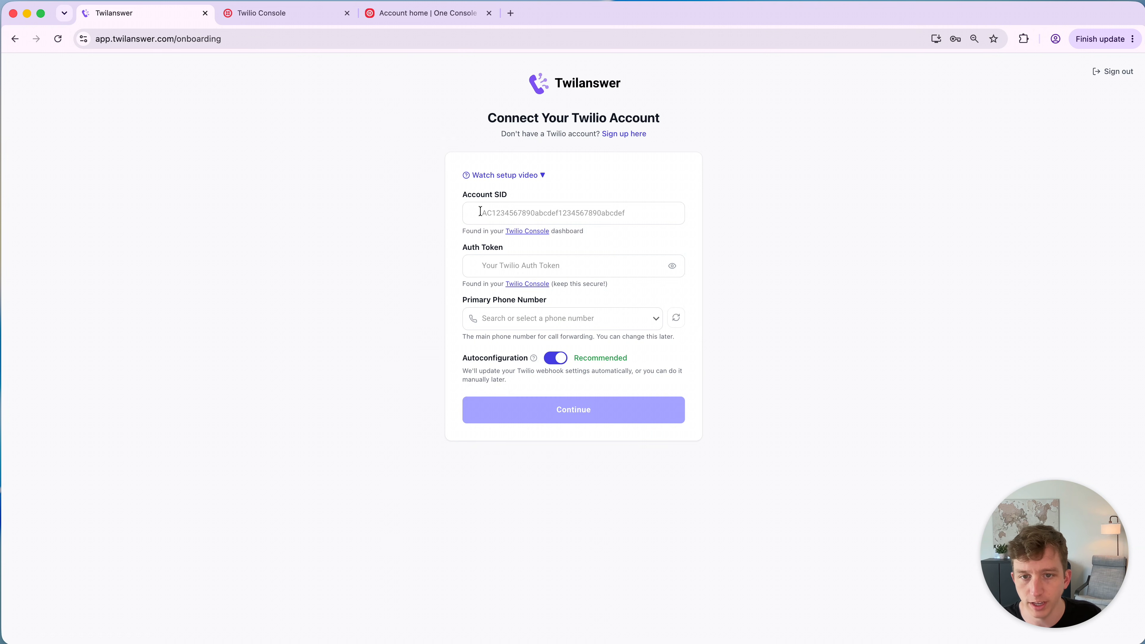
- Copy the Account SID from the Twilio Console and paste it into the Account SID field
left_click(239, 9)
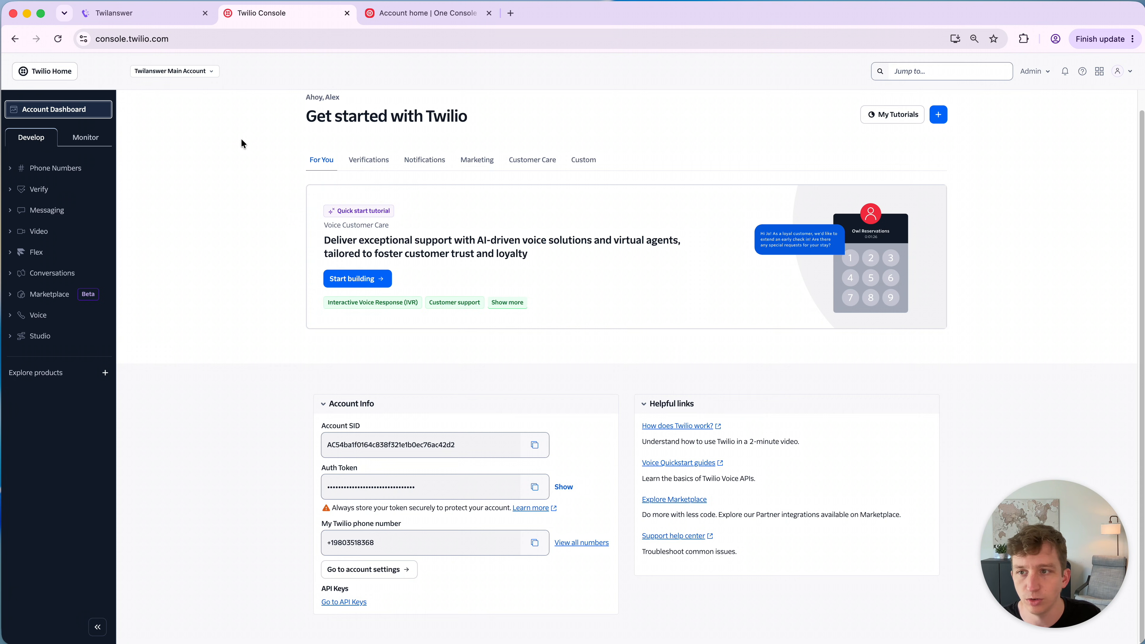
left_click(427, 12)
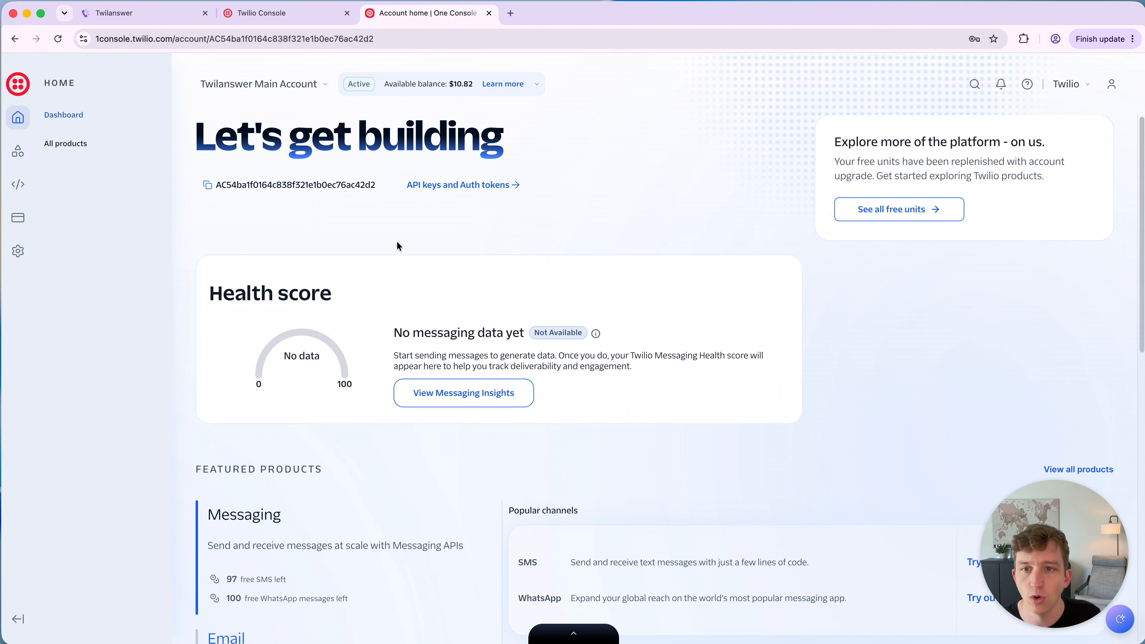
left_click(282, 13)
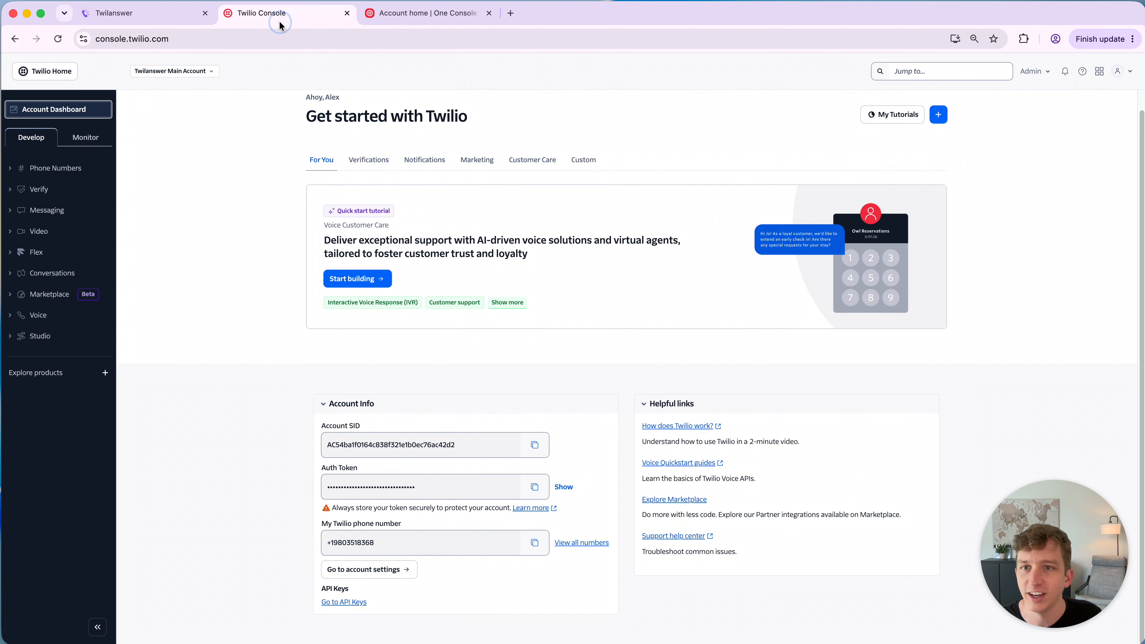
left_click(544, 451)
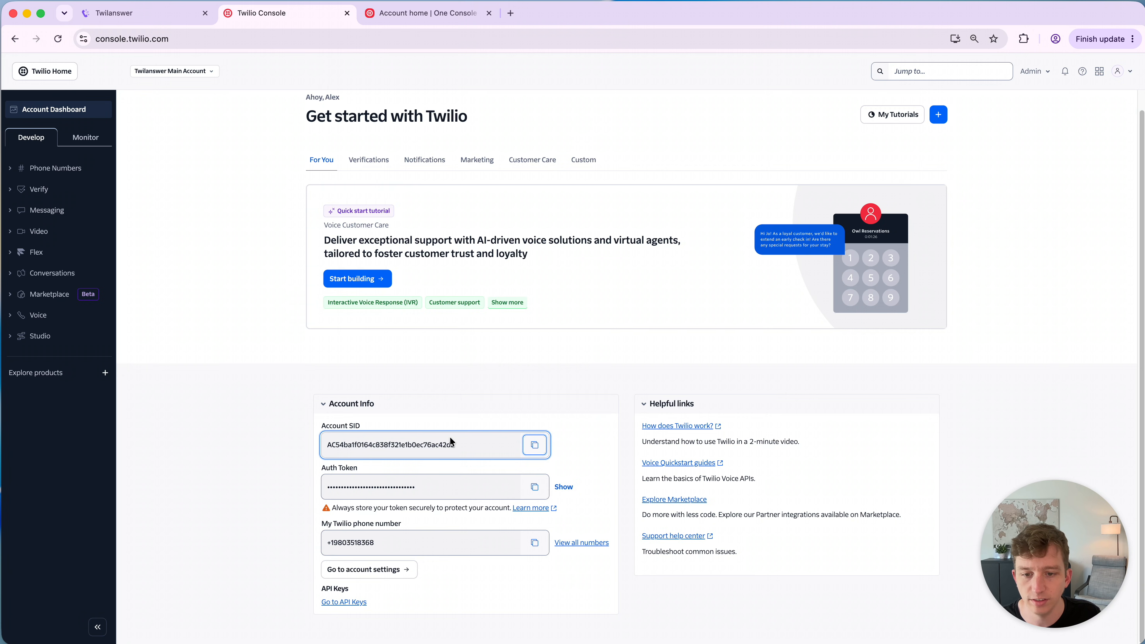
left_click(419, 13)
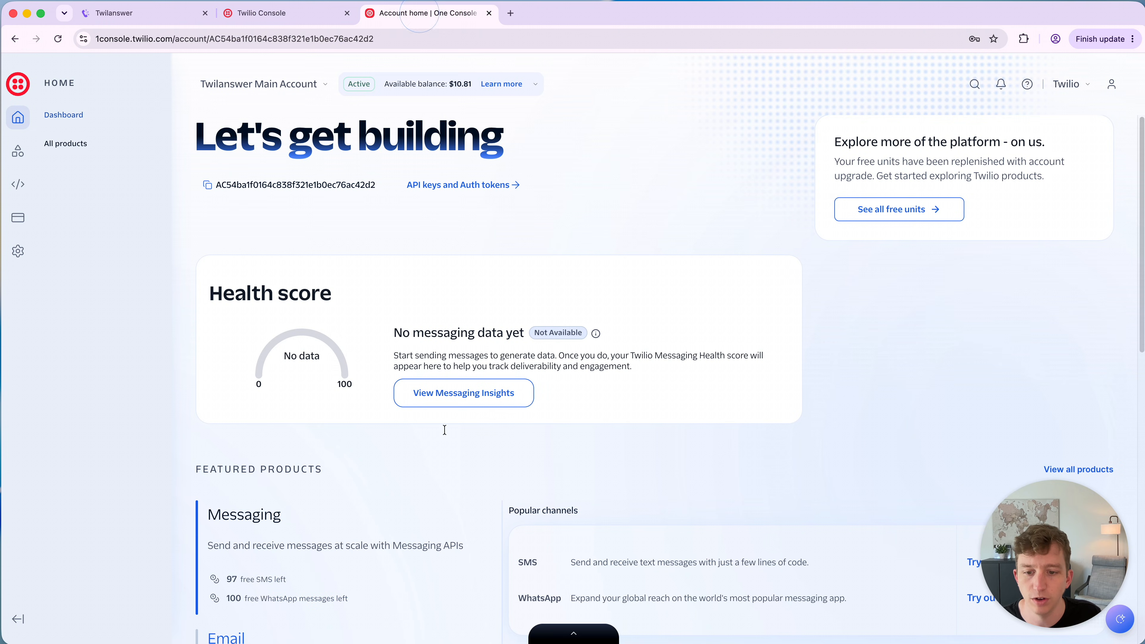
left_click(573, 635)
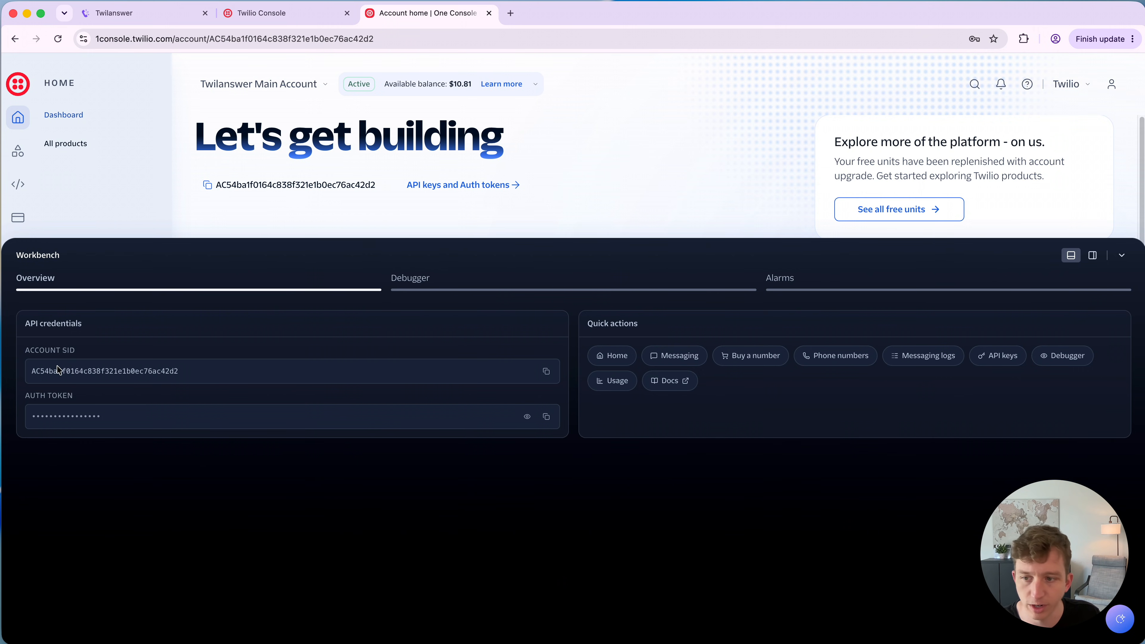
left_click(137, 13)
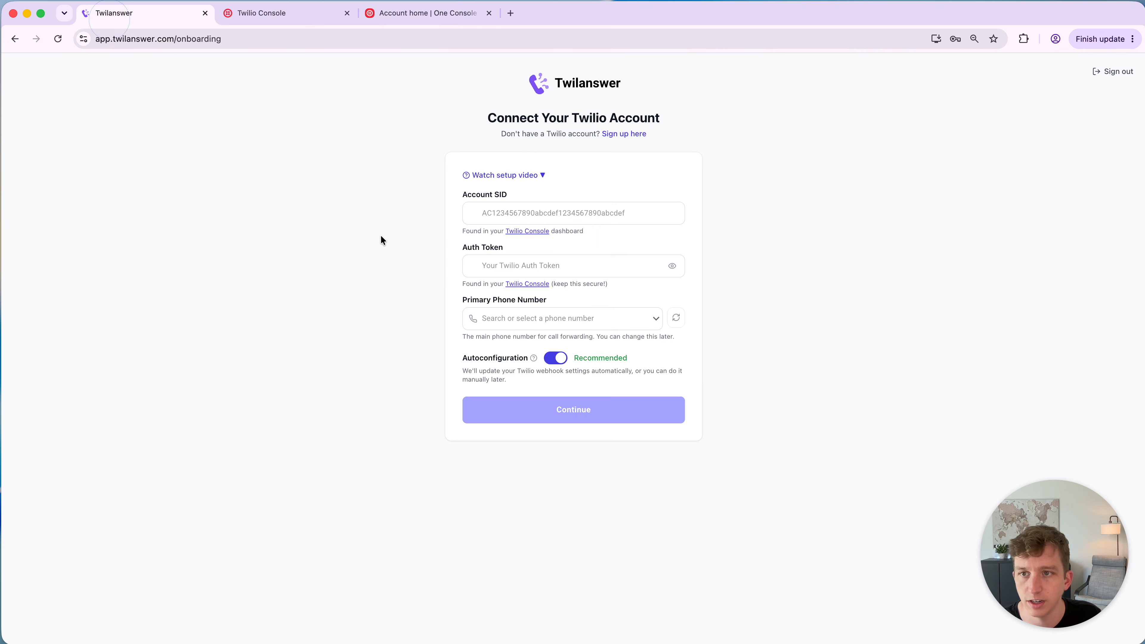
left_click(528, 220)
key("super+v")
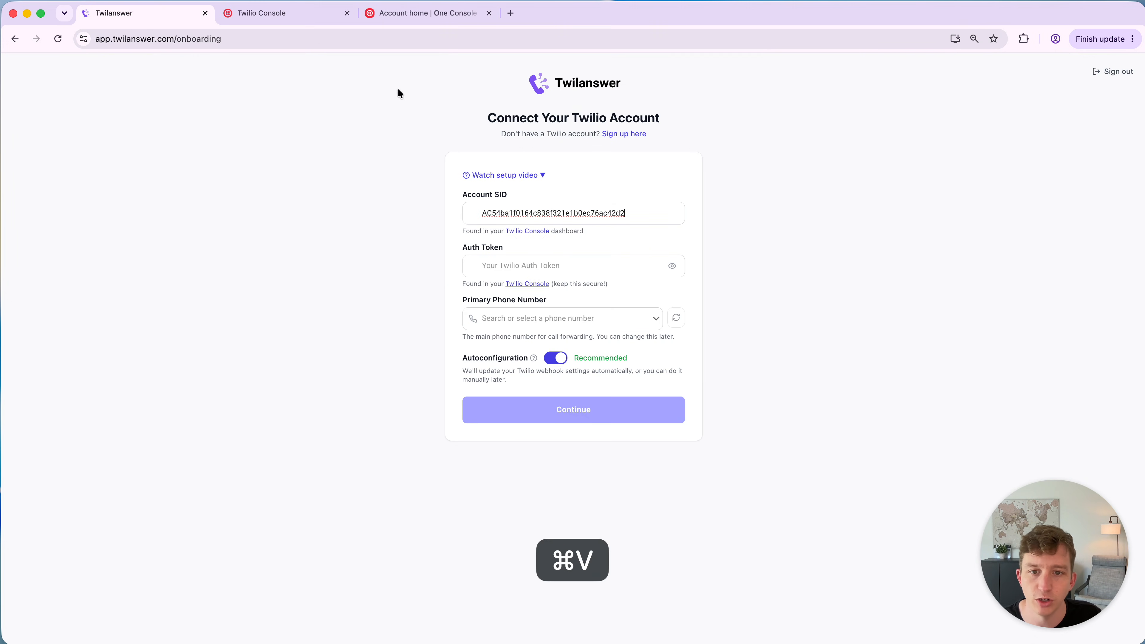
- Copy the Auth Token from the Twilio workbench and paste it into the Auth Token field
left_click(431, 14)
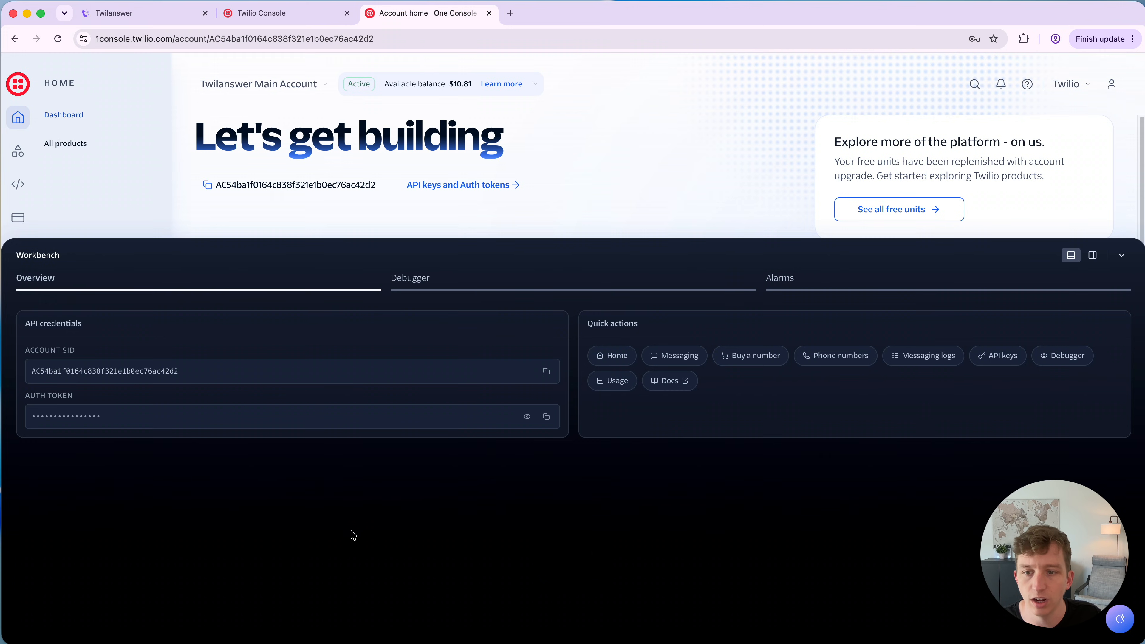
left_click(547, 416)
left_click(140, 13)
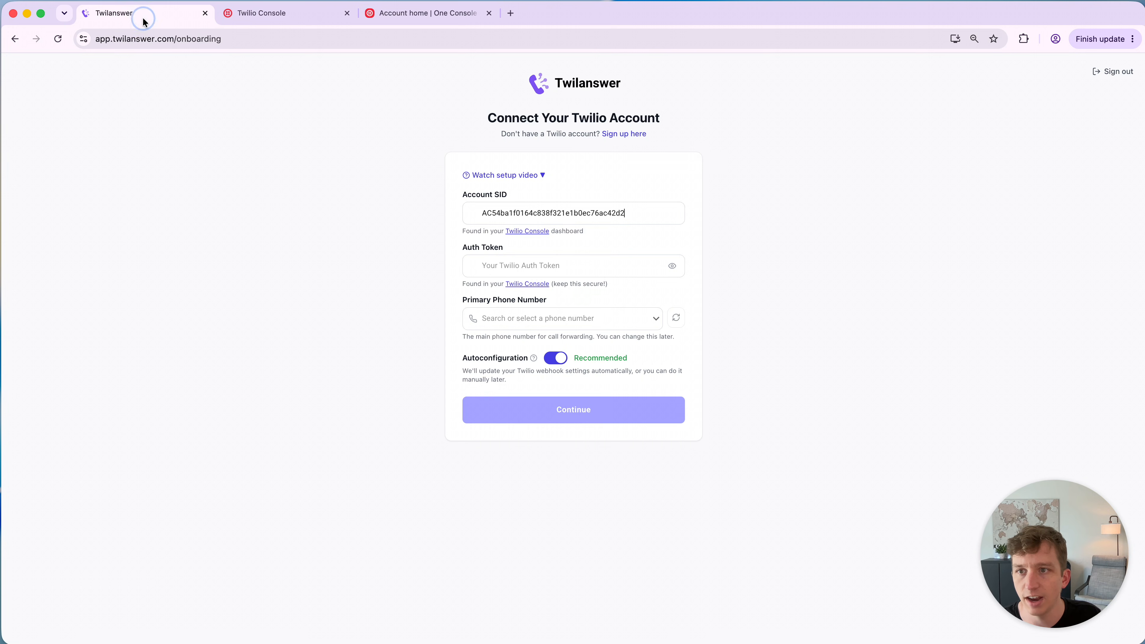
left_click(513, 265)
key("super+v")
- Select the Twilanswer Main Line as the primary phone number
left_click(508, 319)
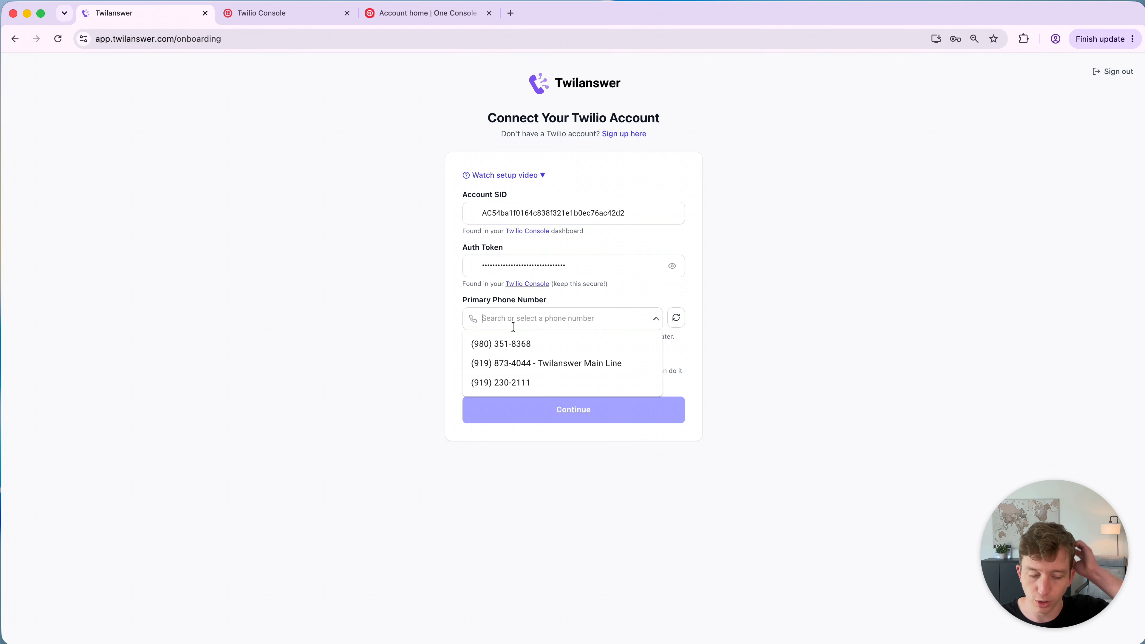
left_click(528, 363)
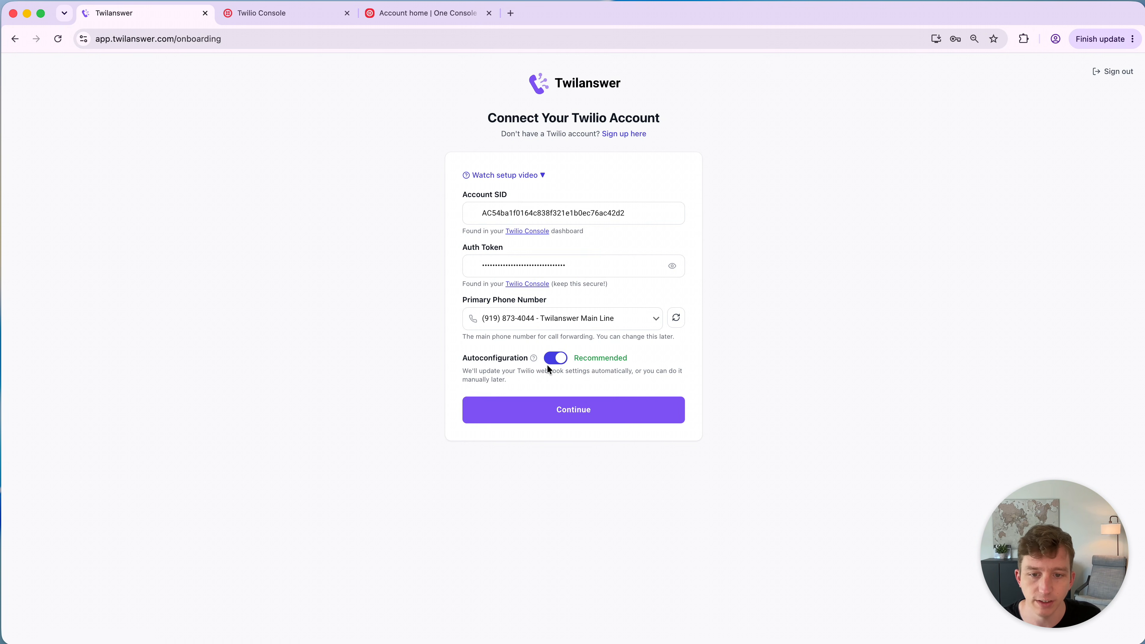
left_click(550, 413)
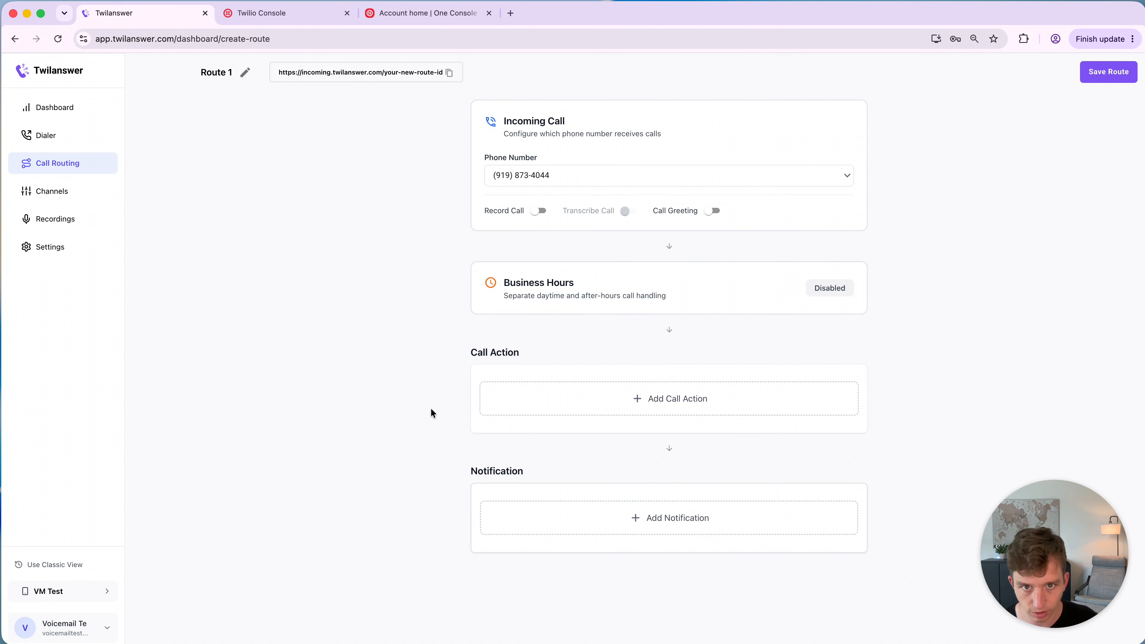
left_click(529, 176)
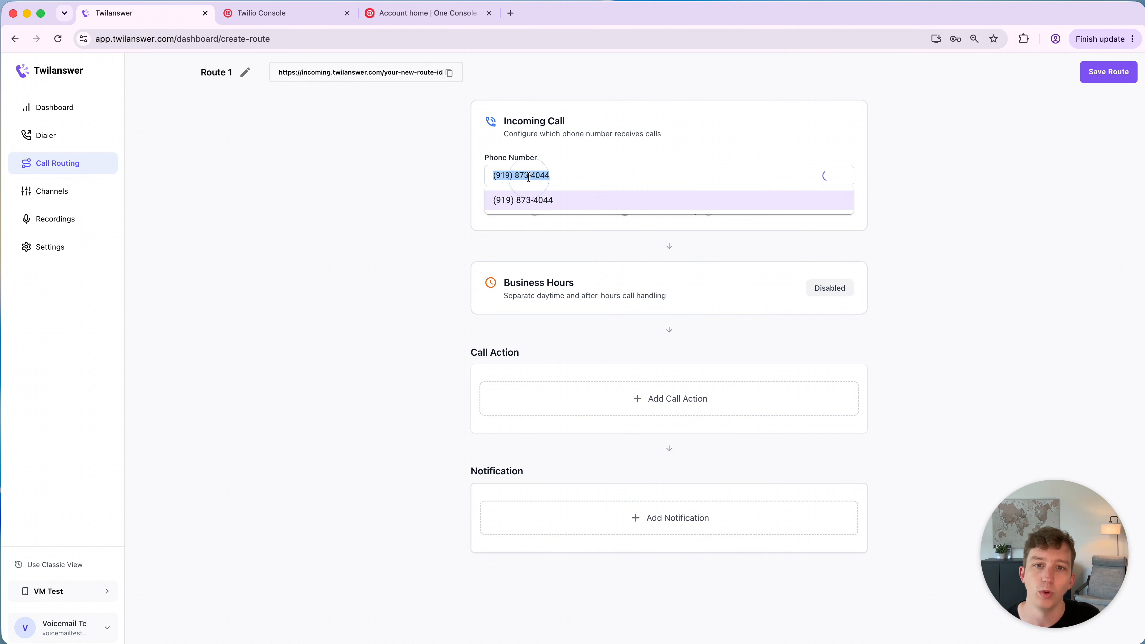
left_click(616, 176)
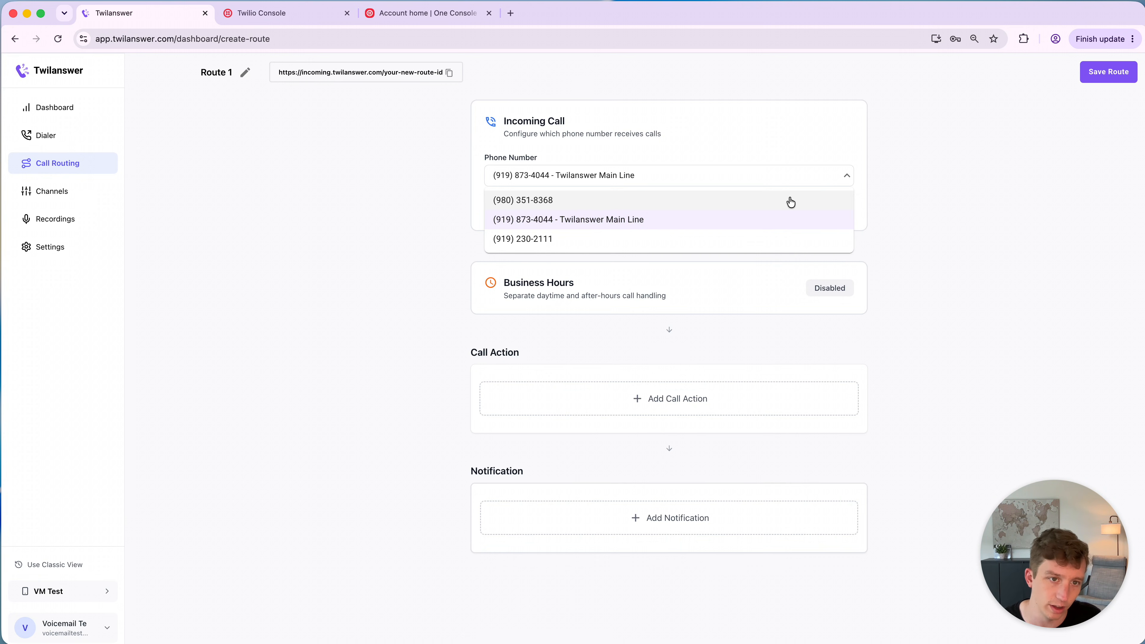
left_click(845, 177)
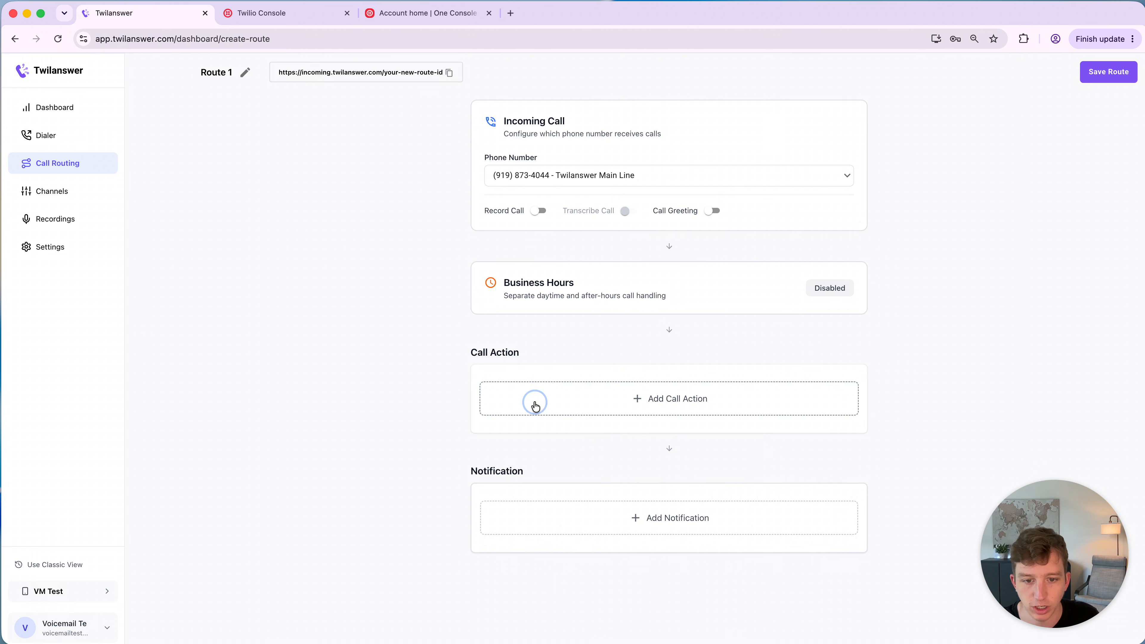
- Add a Send to Voicemail call action and choose the Twilanswer- Voicemail recording for it
left_click(533, 403)
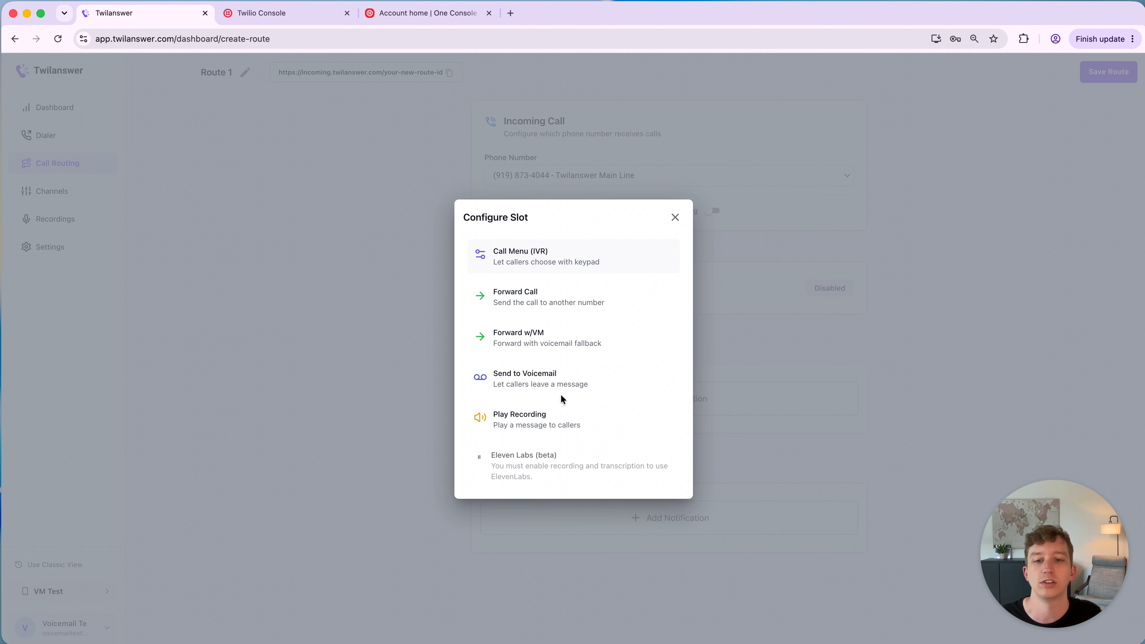
left_click(552, 383)
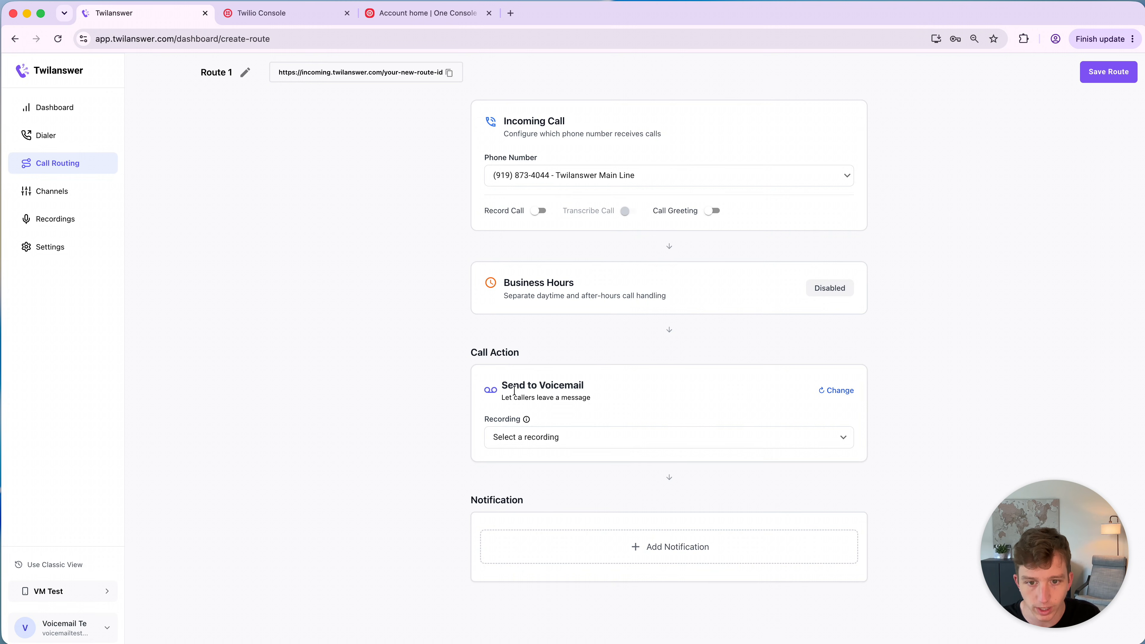
left_click(570, 436)
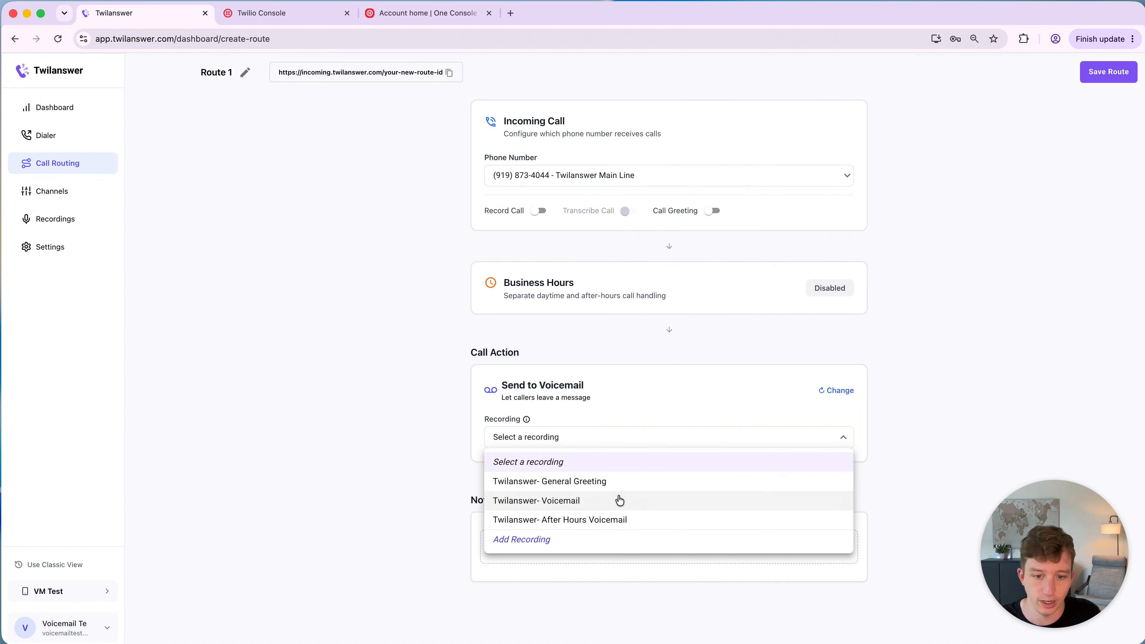
left_click(570, 502)
left_click(568, 444)
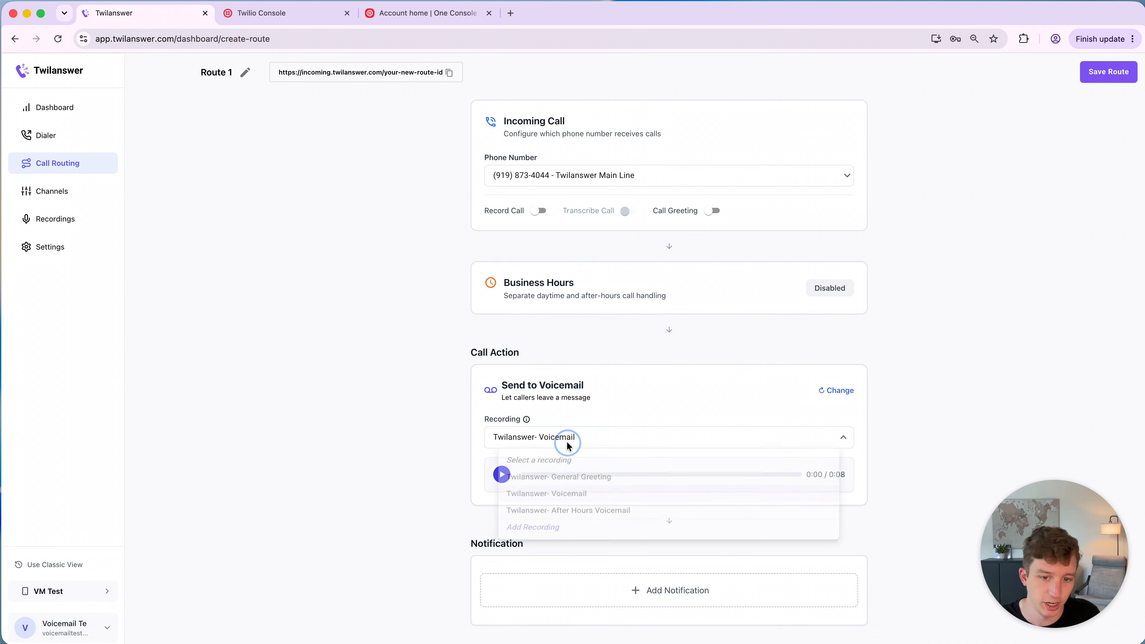
left_click(565, 519)
left_click(558, 439)
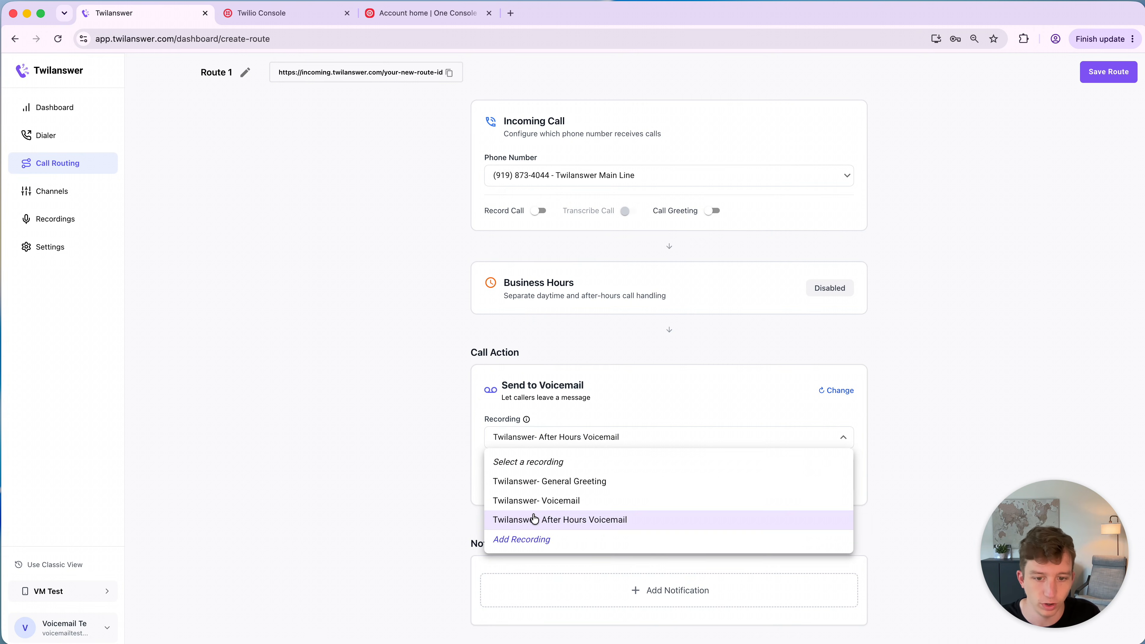
left_click(534, 501)
left_click(545, 440)
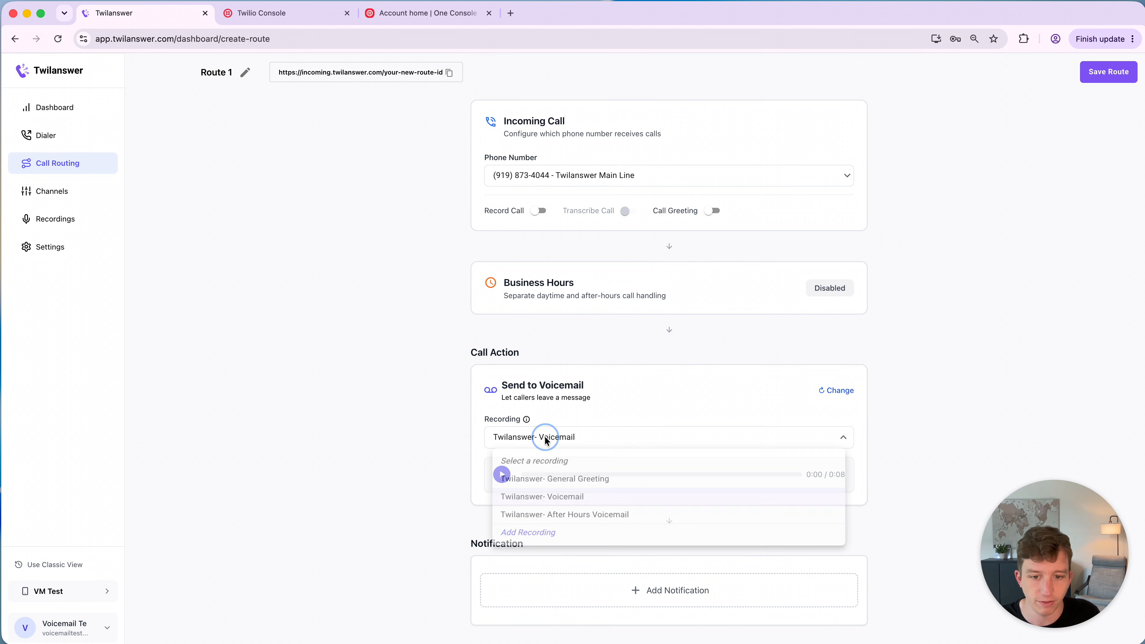
left_click(541, 534)
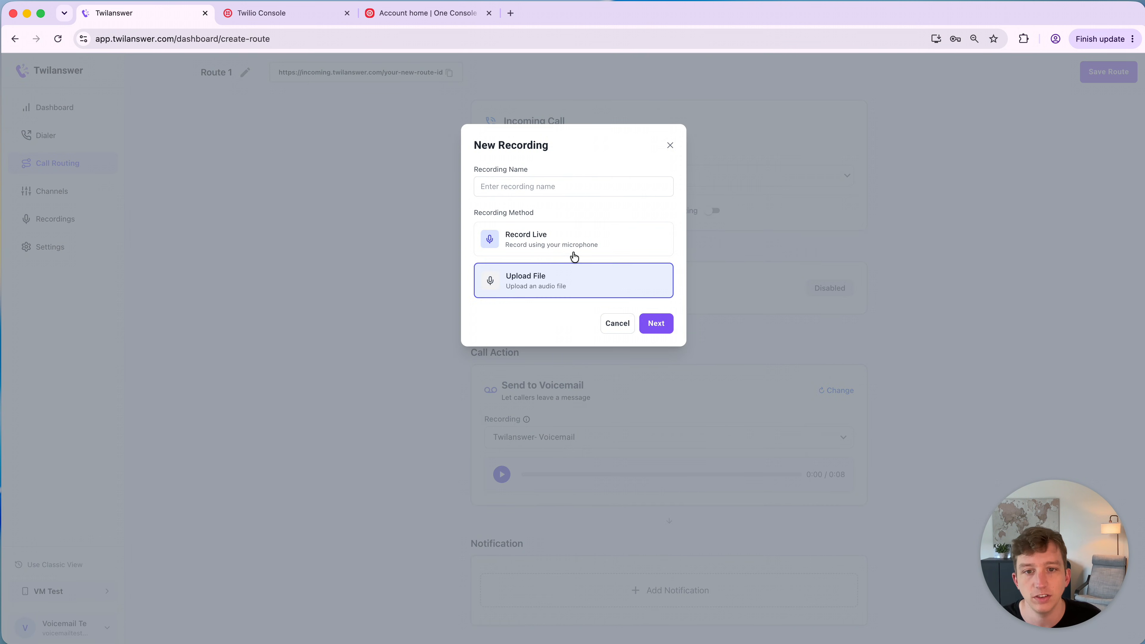
left_click(561, 252)
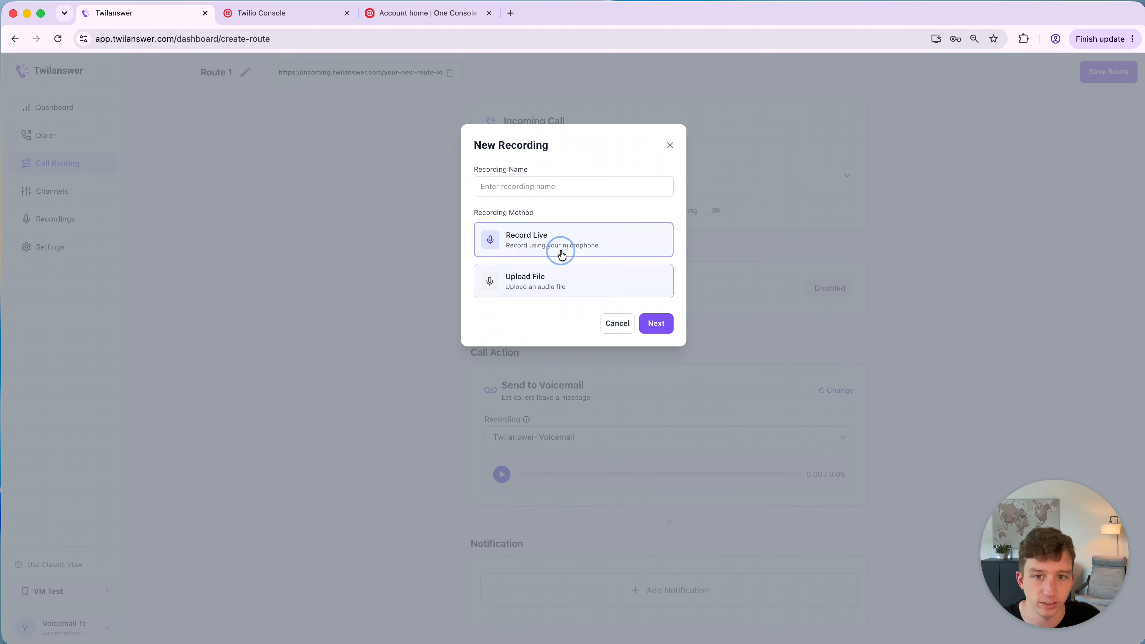
left_click(670, 145)
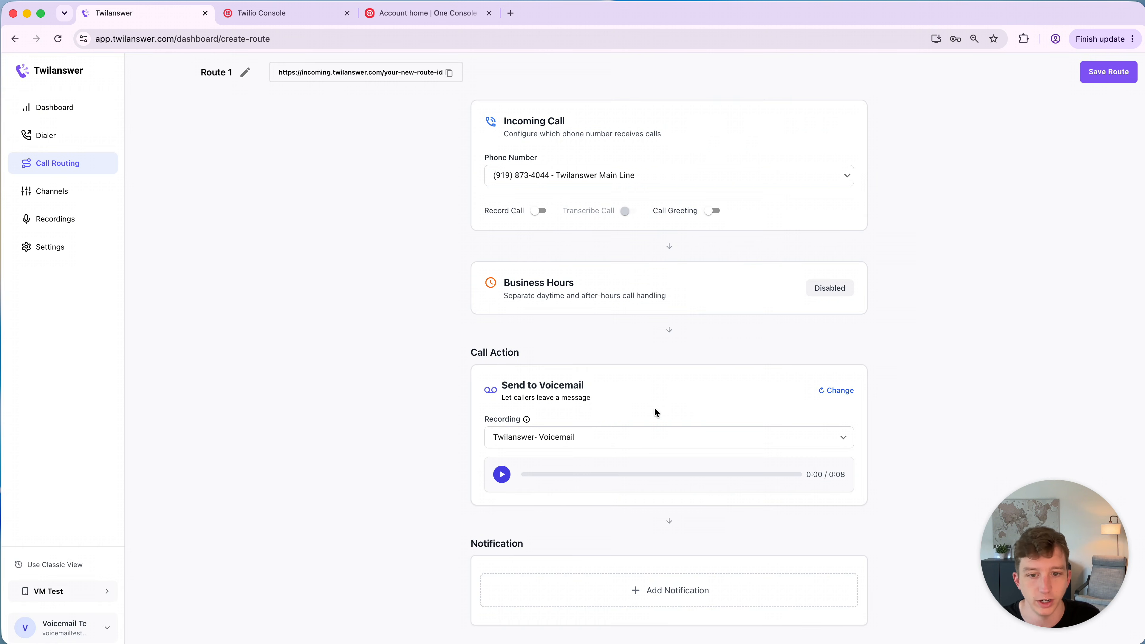
- Try adding an email notification to the route, then remove it
left_click(605, 595)
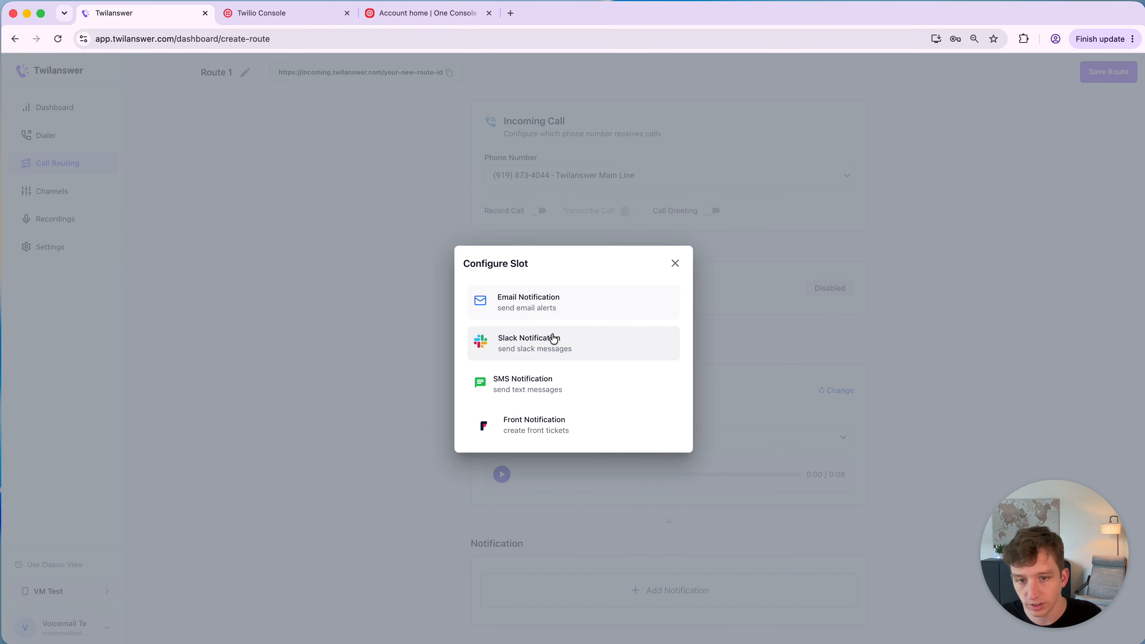
left_click(543, 301)
scroll(591, 519, "down", 1)
left_click(514, 613)
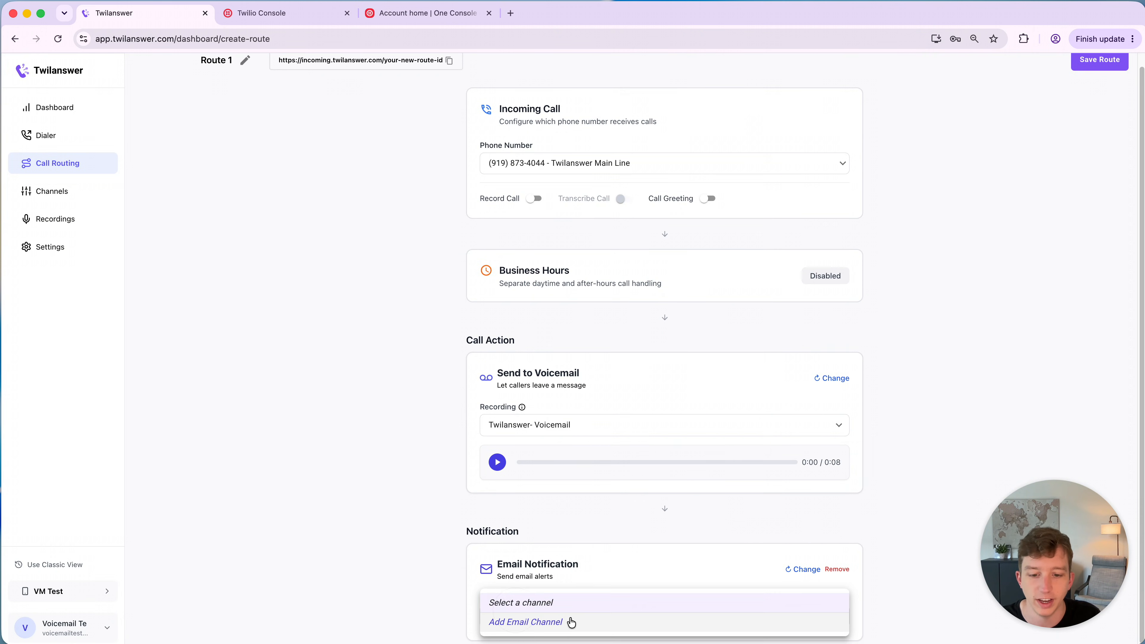
left_click(400, 578)
left_click(525, 614)
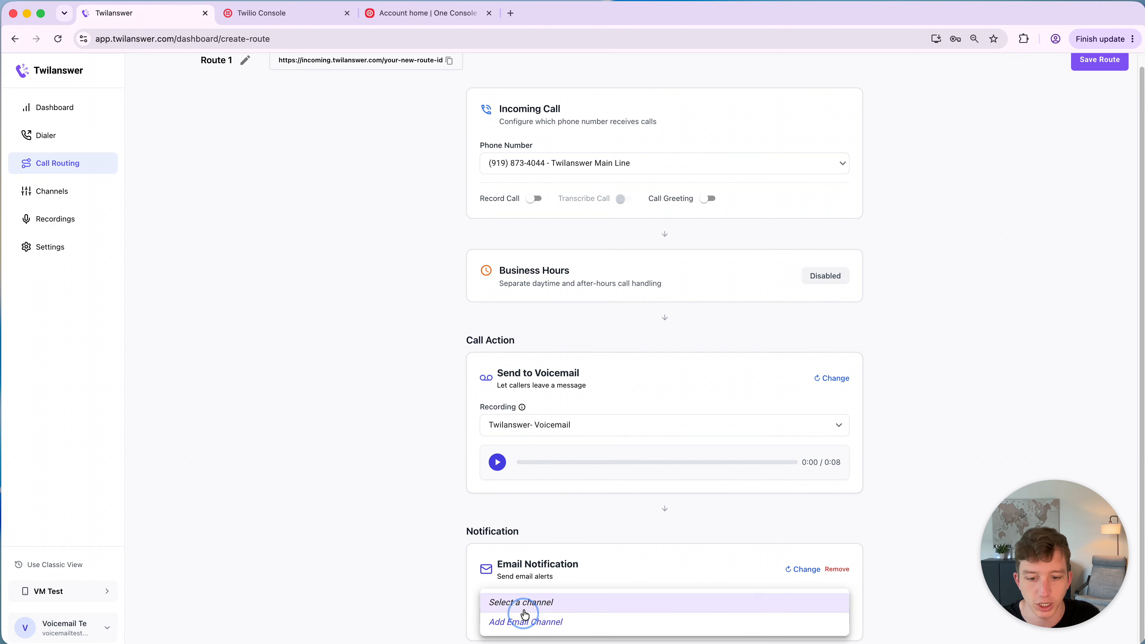
left_click(443, 590)
left_click(837, 570)
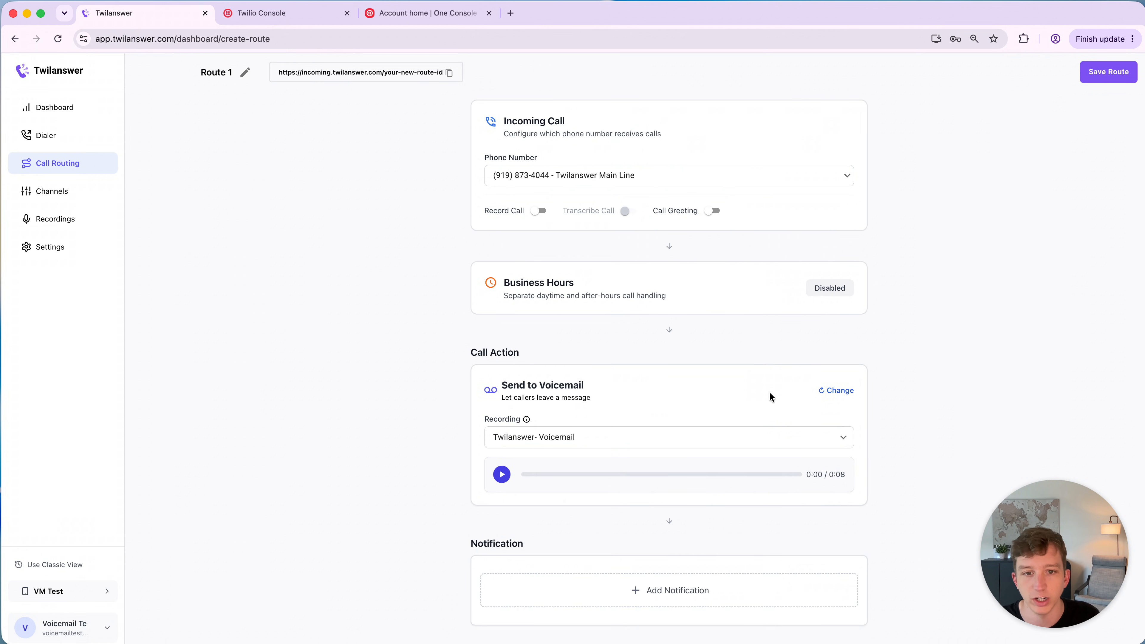
- Save the call route and go to the dashboard
left_click(1096, 75)
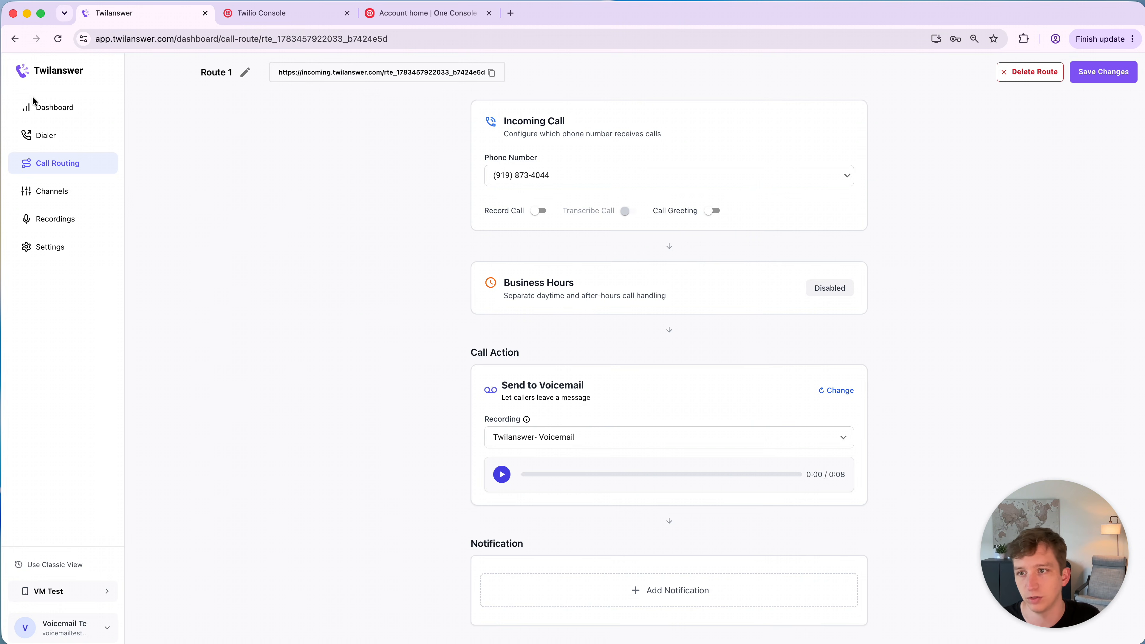
left_click(35, 103)
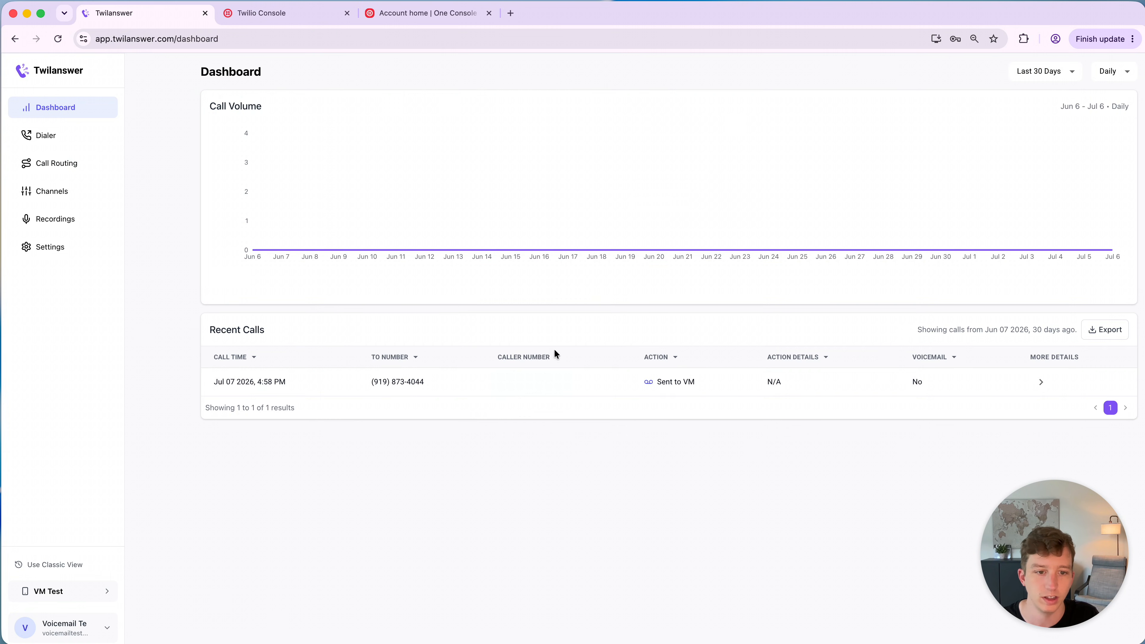
- Open the recent call's details, play its voicemail and review the transcription
left_click(639, 393)
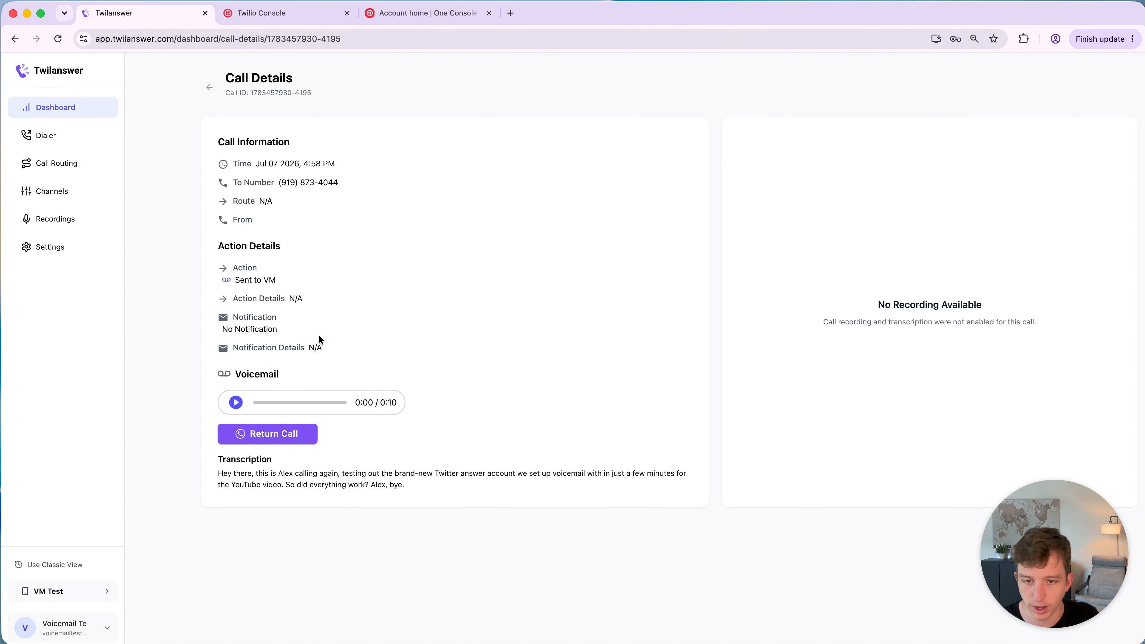
left_click(236, 402)
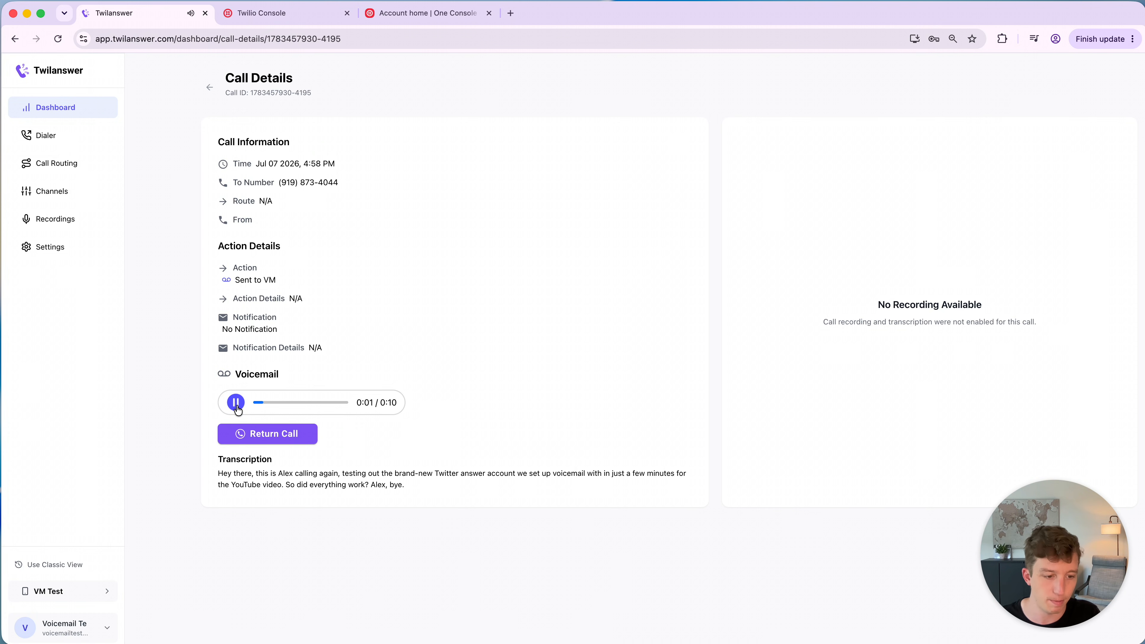
left_click(237, 406)
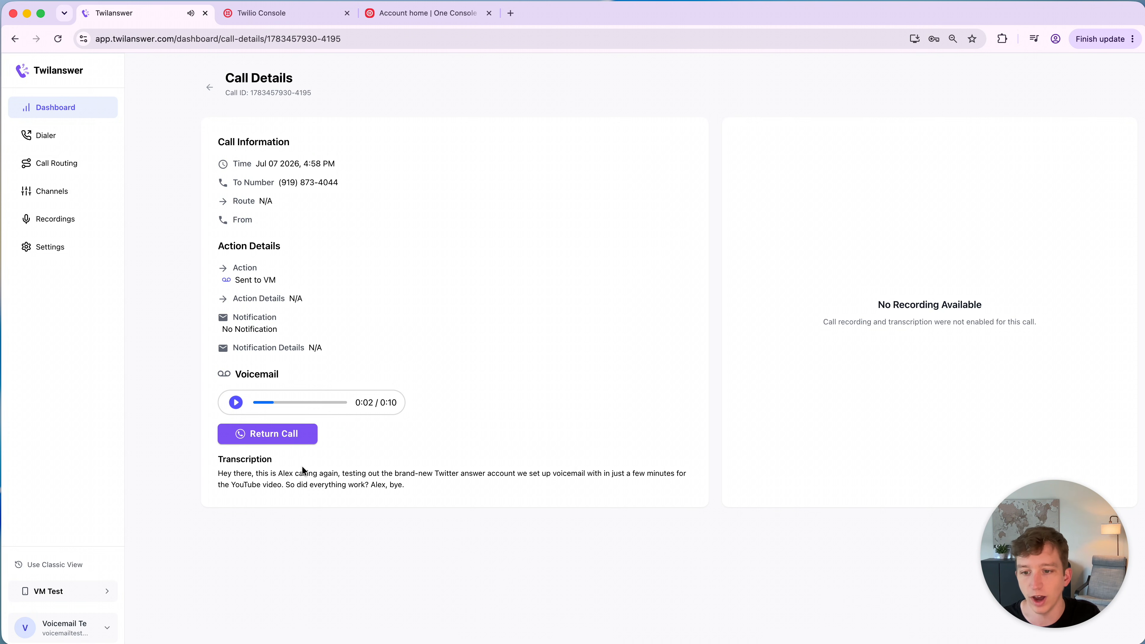
left_click_drag(211, 476, 378, 493)
left_click(479, 495)
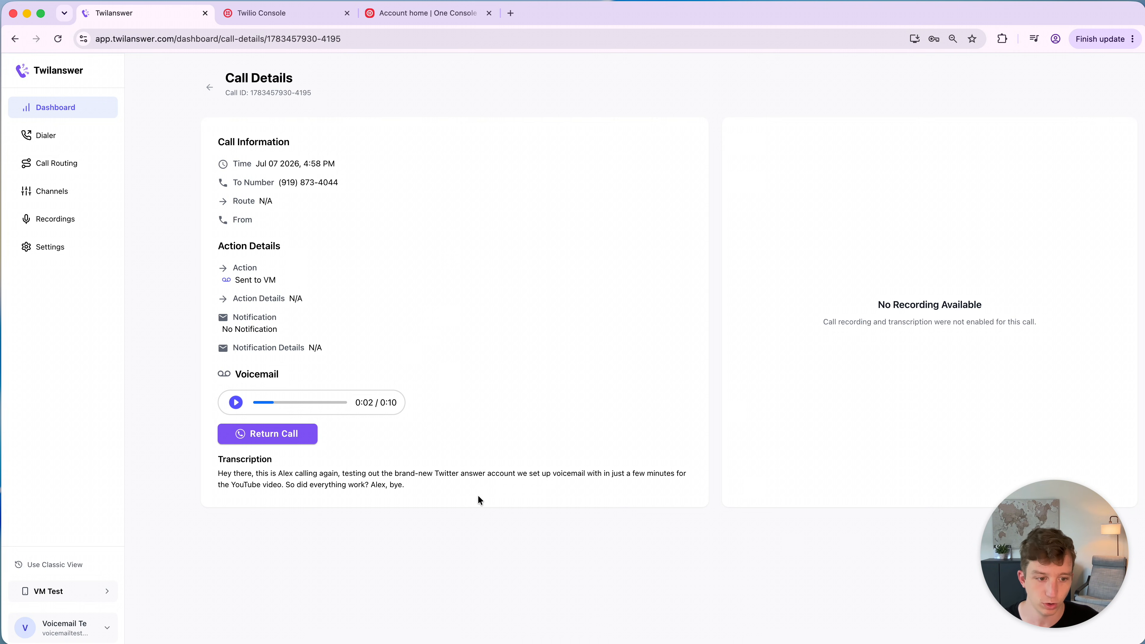
- Open Route 1 and change its call action to Forward Call w/VM
left_click(68, 163)
left_click(1108, 130)
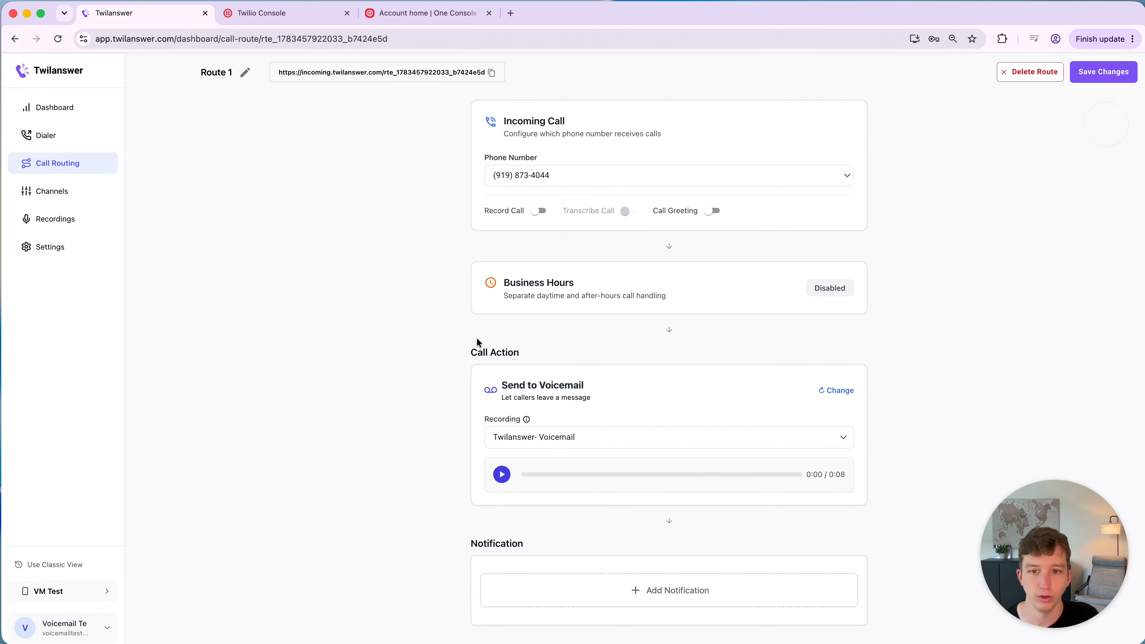
left_click(838, 390)
left_click(549, 338)
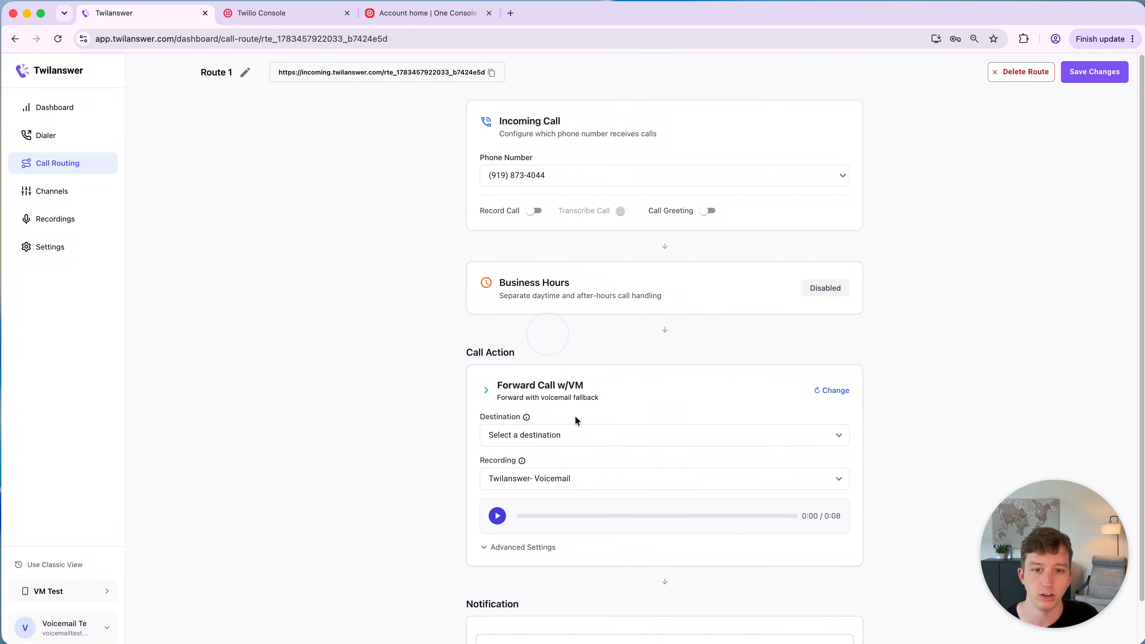